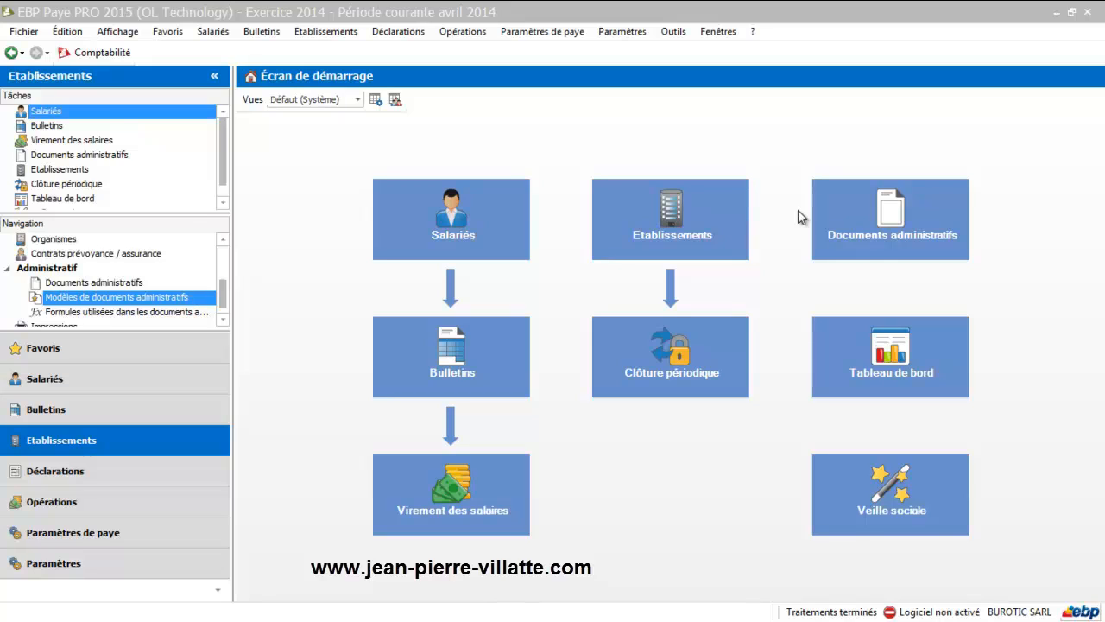
- Open the list of administrative document models
click(859, 226)
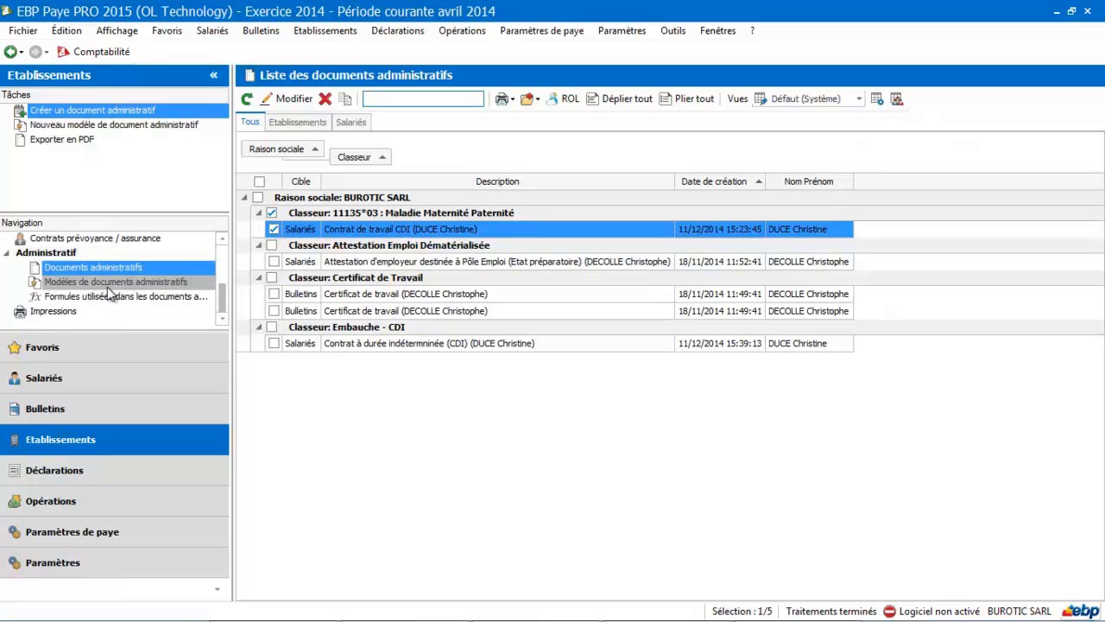
click(108, 289)
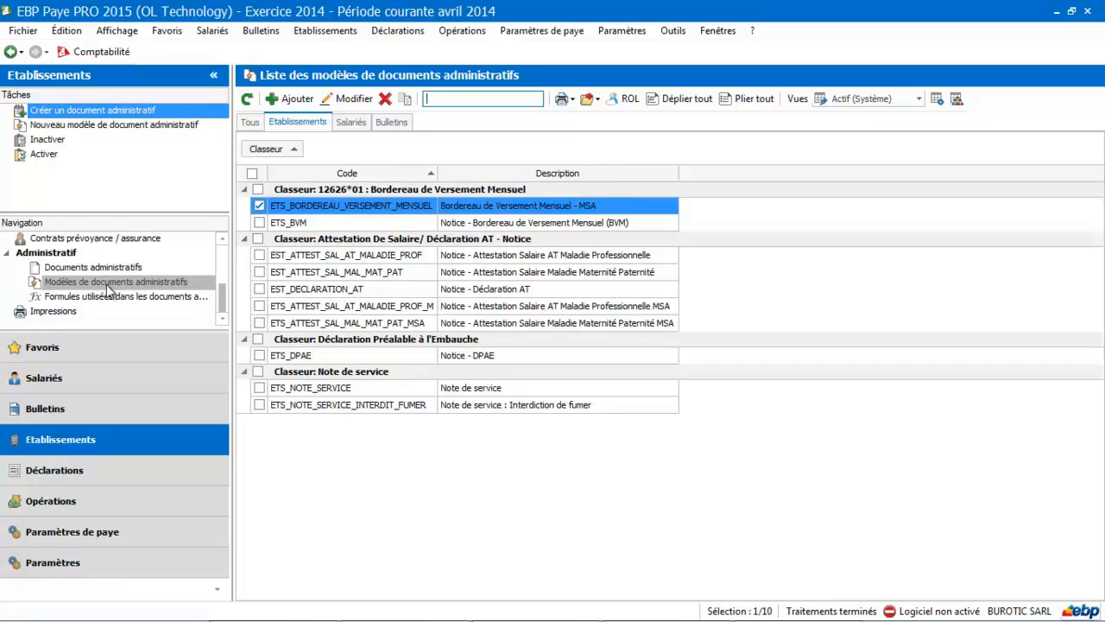
click(108, 290)
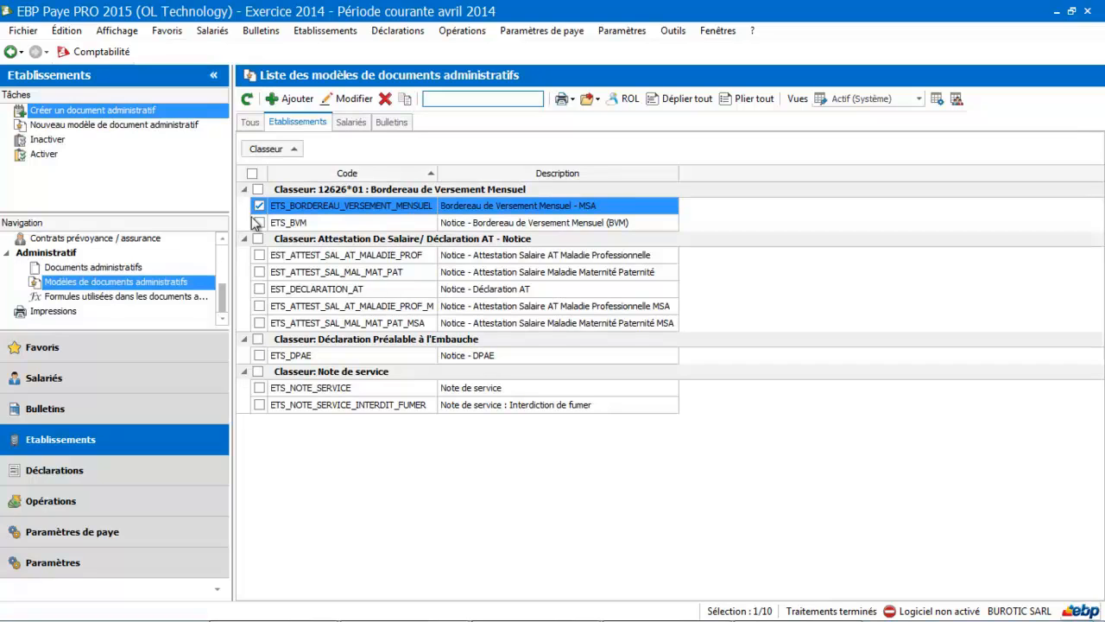
- Create a new administrative document model from the employees (Salariés) model list
click(348, 125)
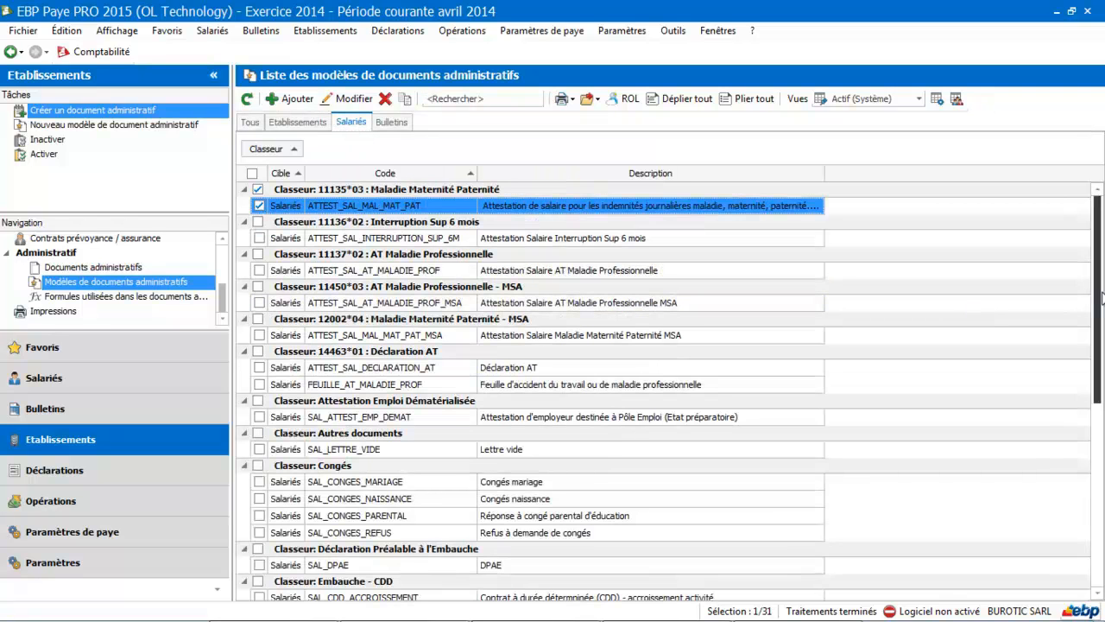
drag(1100, 298, 1100, 485)
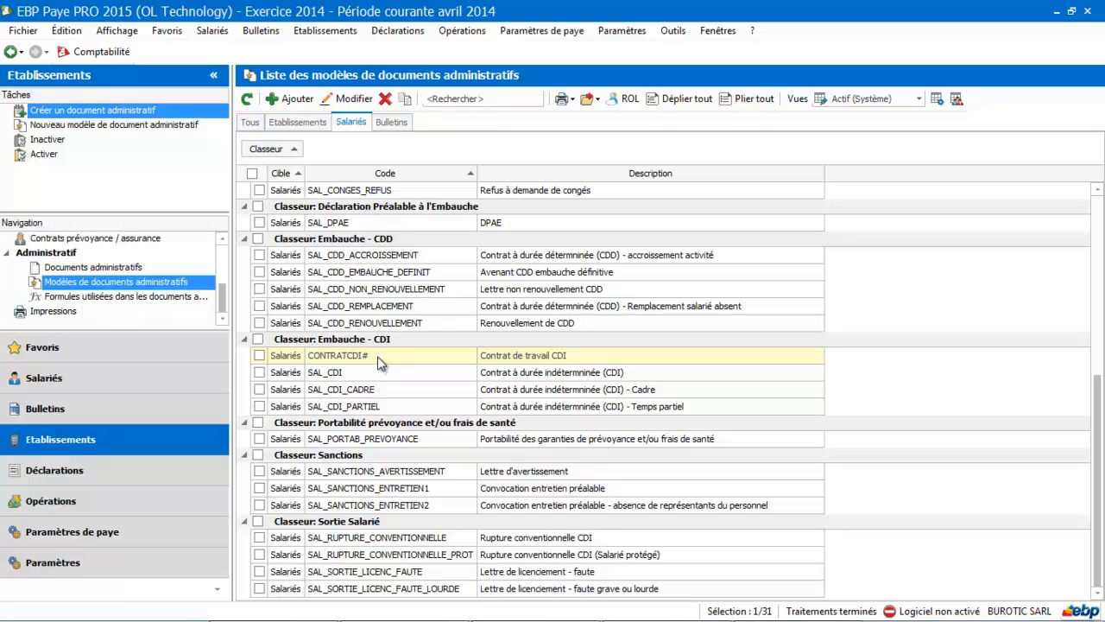
click(297, 99)
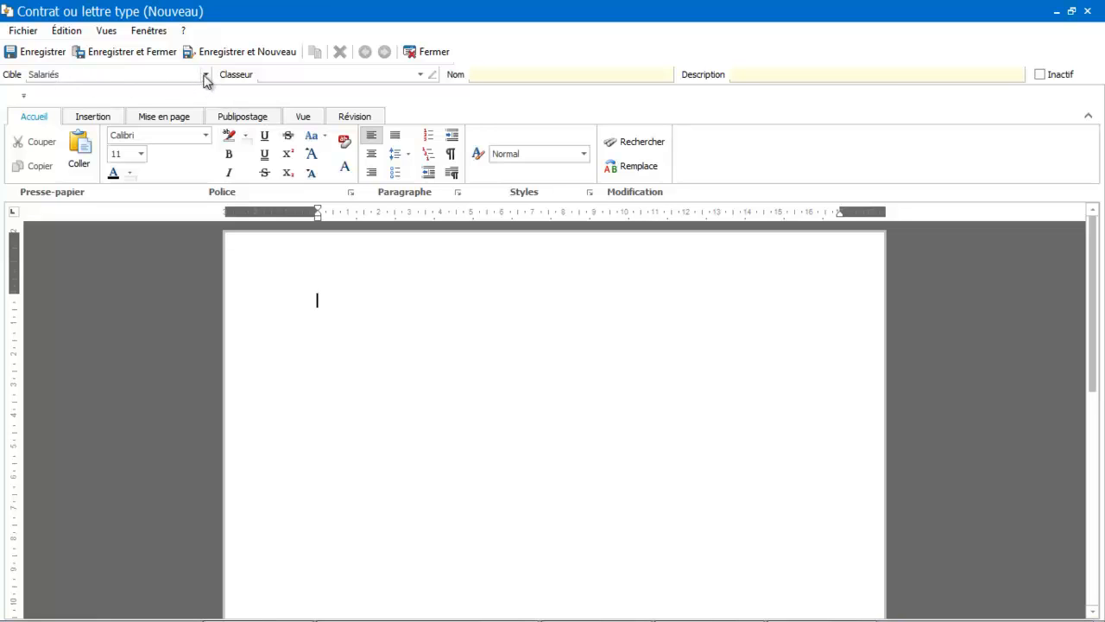
- Set the new model's classeur to Embauche - CDI
click(421, 74)
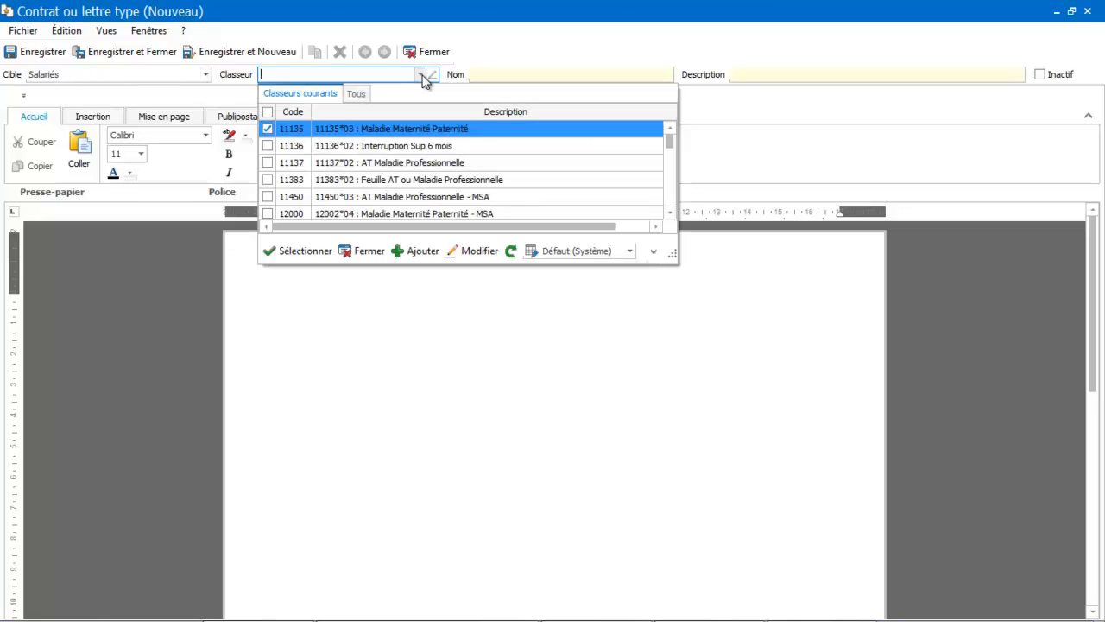
click(362, 95)
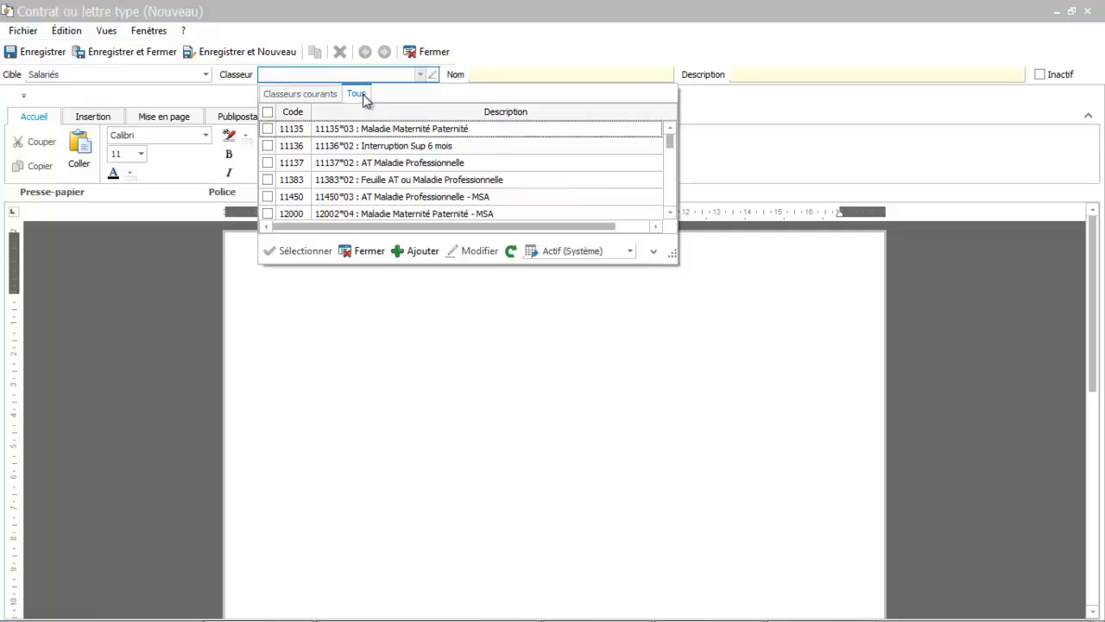
click(671, 213)
click(671, 213)
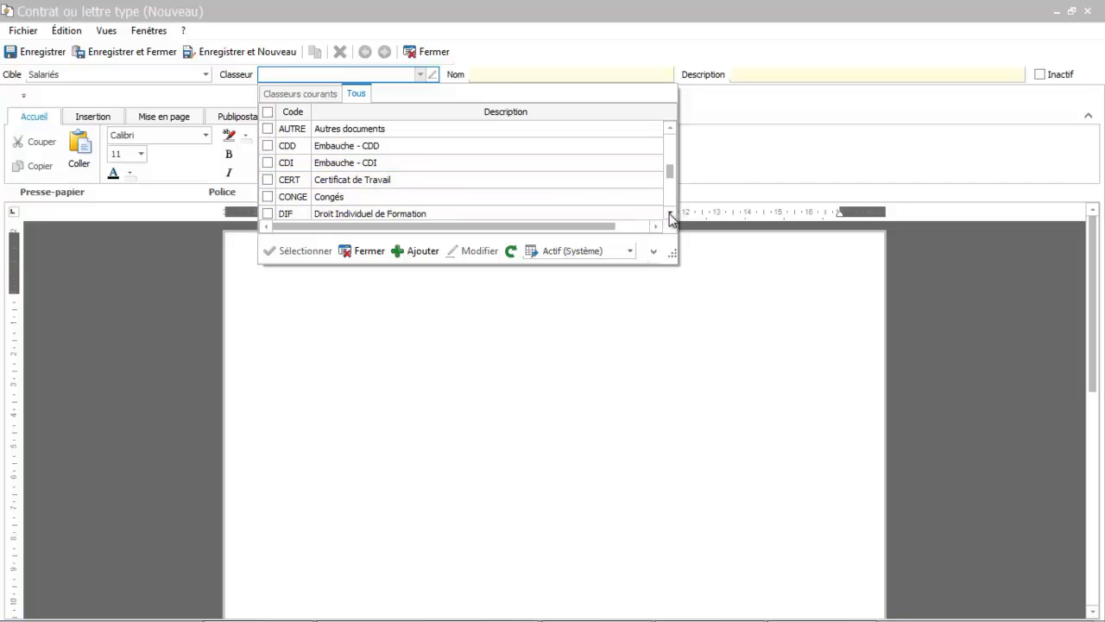
scroll(671, 217, down, 1)
click(670, 128)
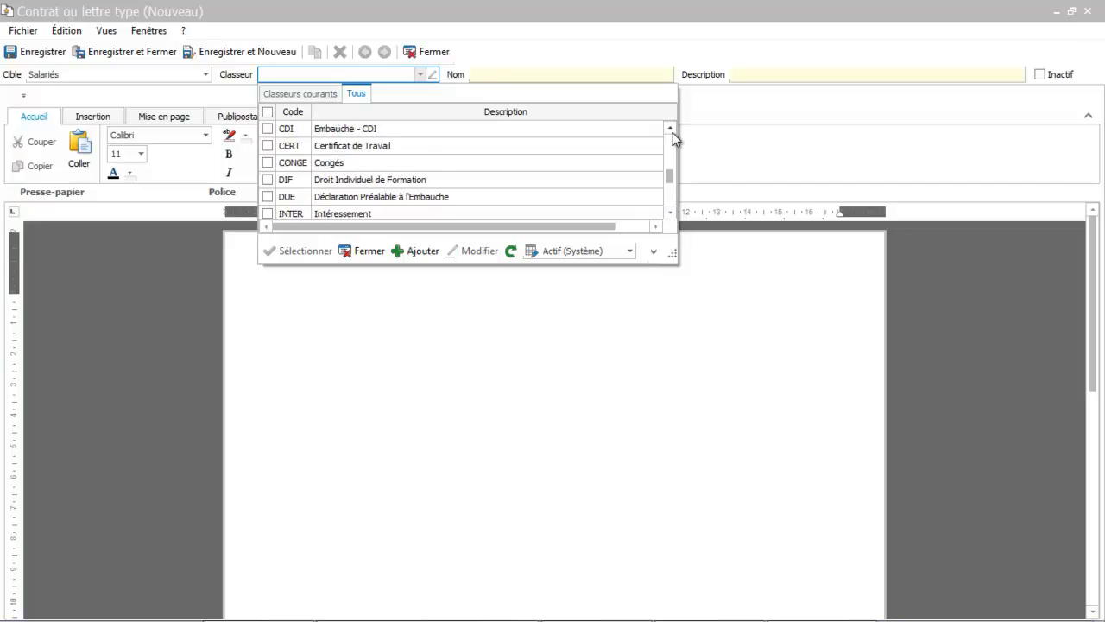
click(670, 129)
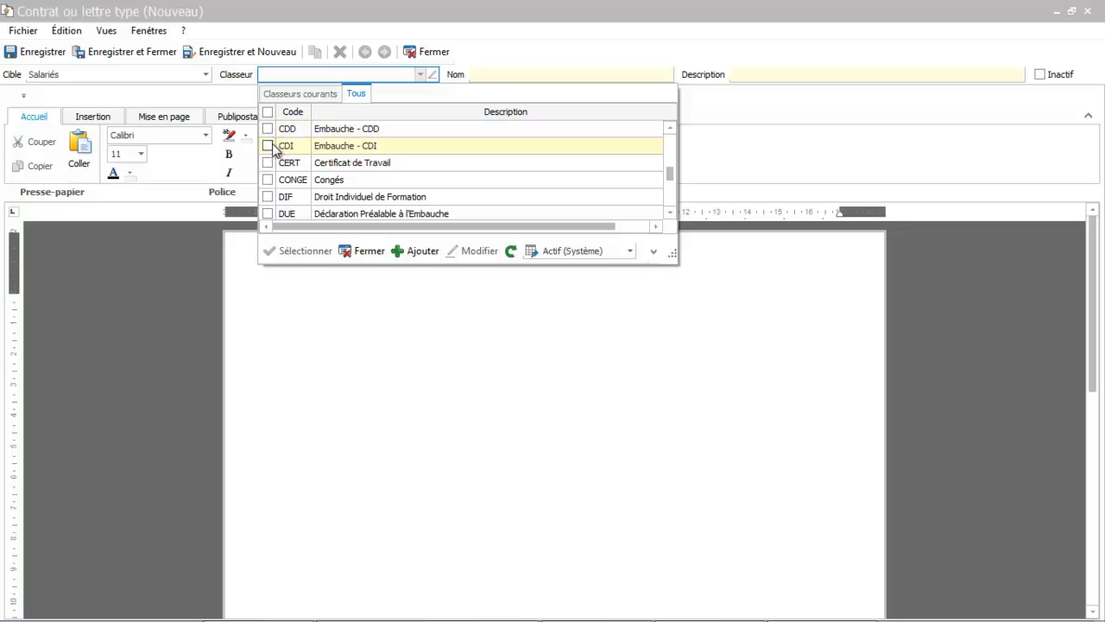
click(269, 145)
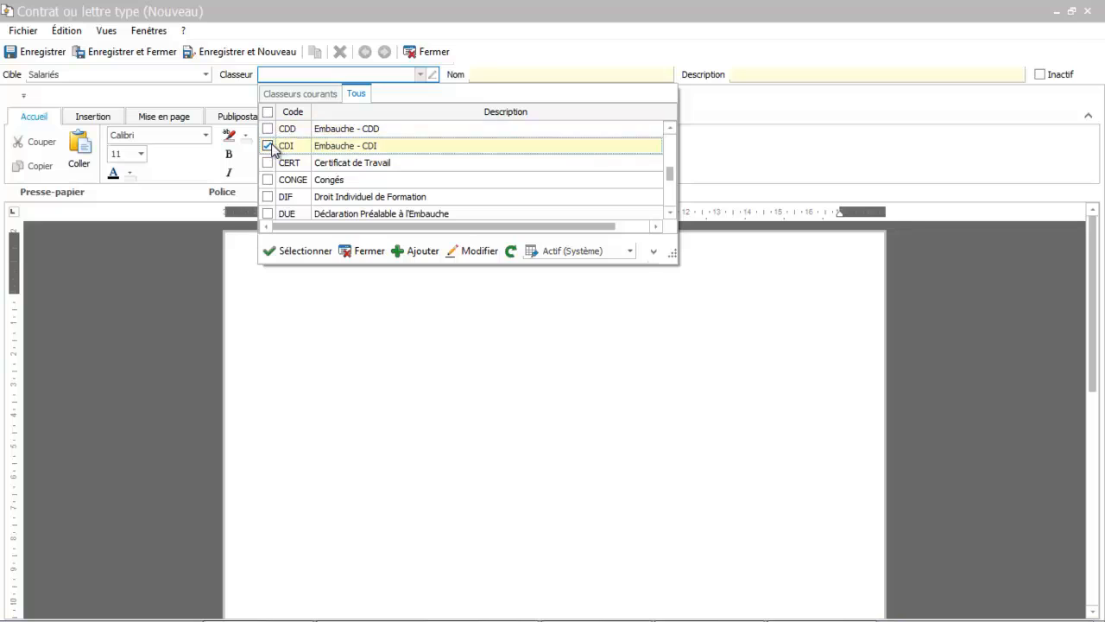
click(313, 250)
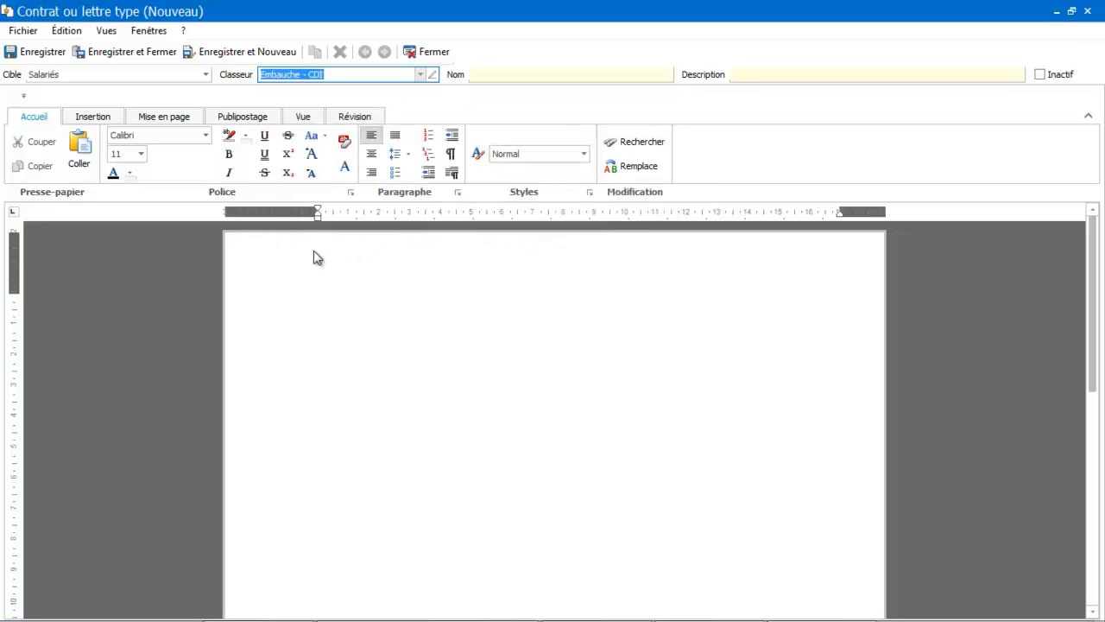
- Name the model CDITEST#
click(514, 75)
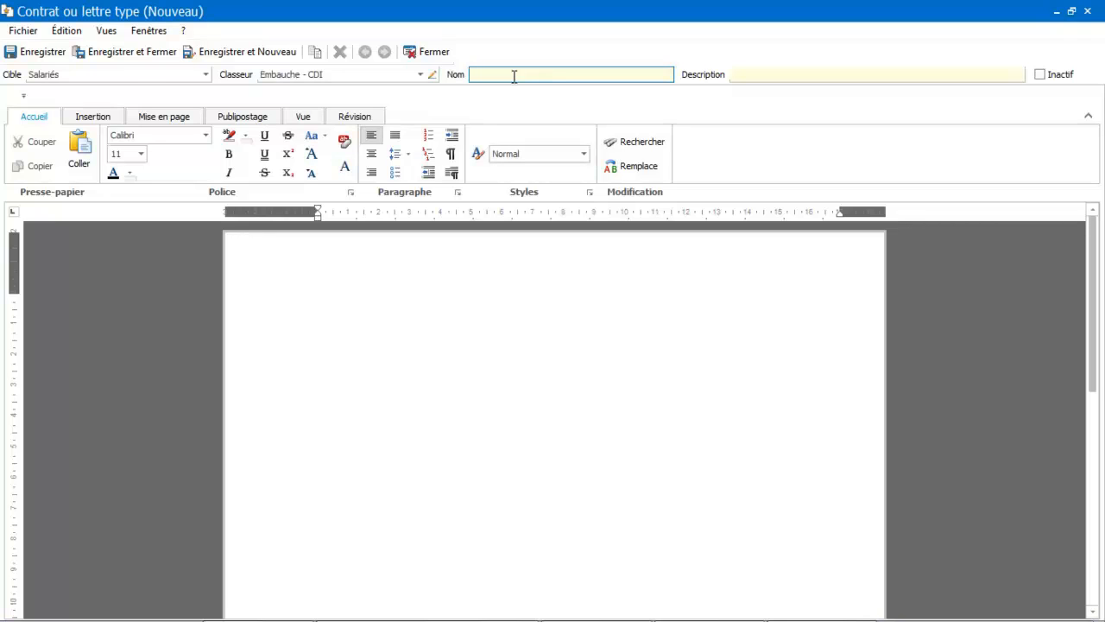
text(CDI#)
text(TEST#)
- Enter the description Contrat type CDI test for the model
click(743, 75)
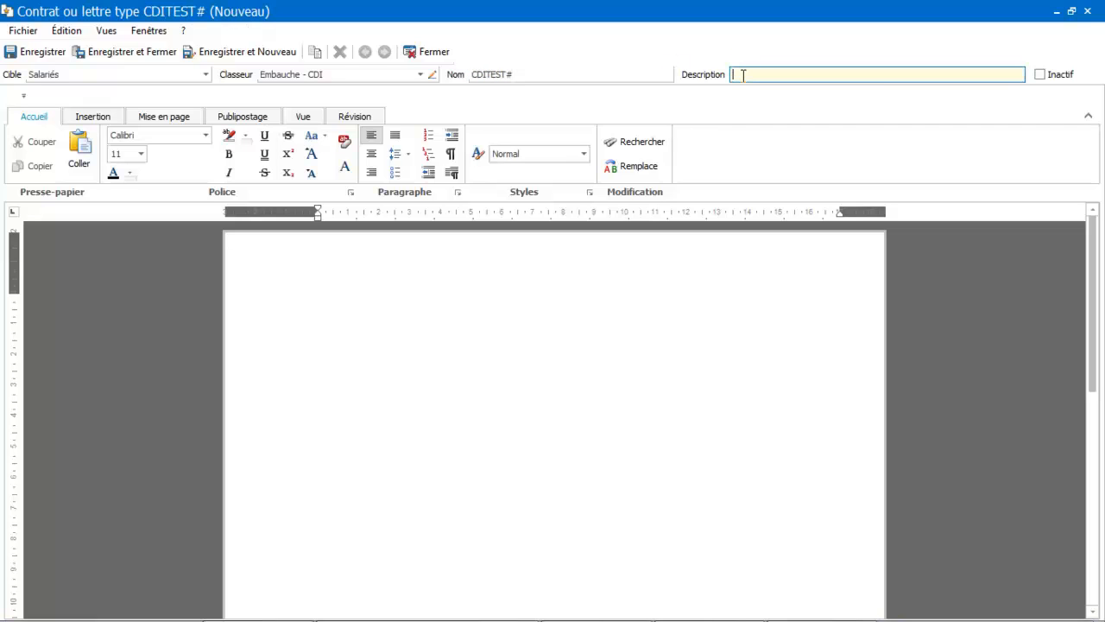
text(Contrat type CDI test)
key(Tab)
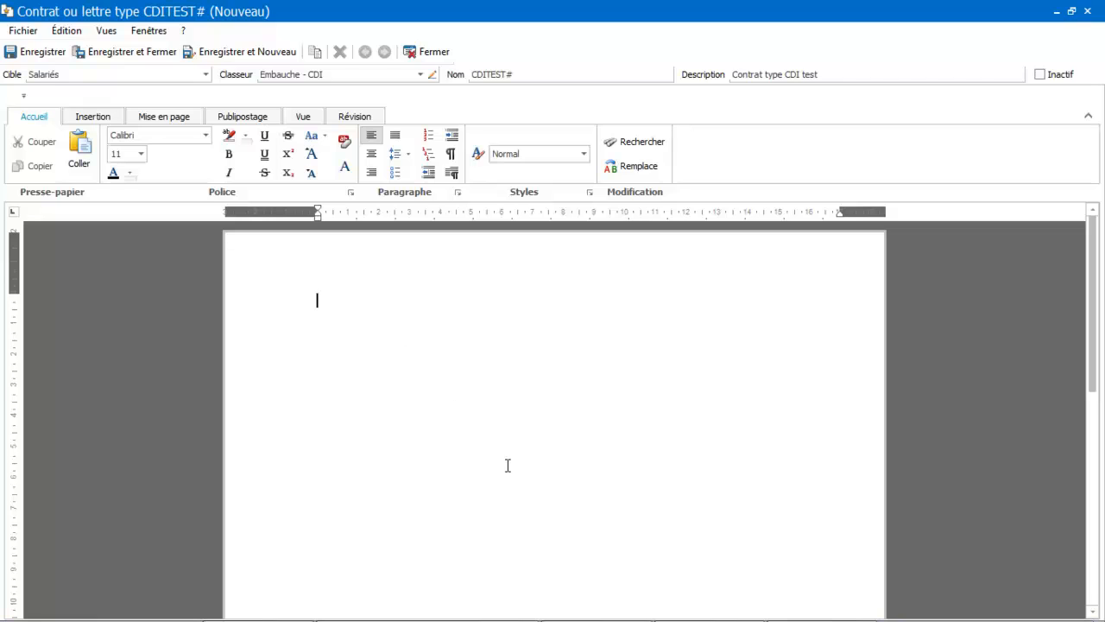
- Copy the whole contract text from the OpenOffice Writer document and paste it into the model's body
mouse_move(796, 611)
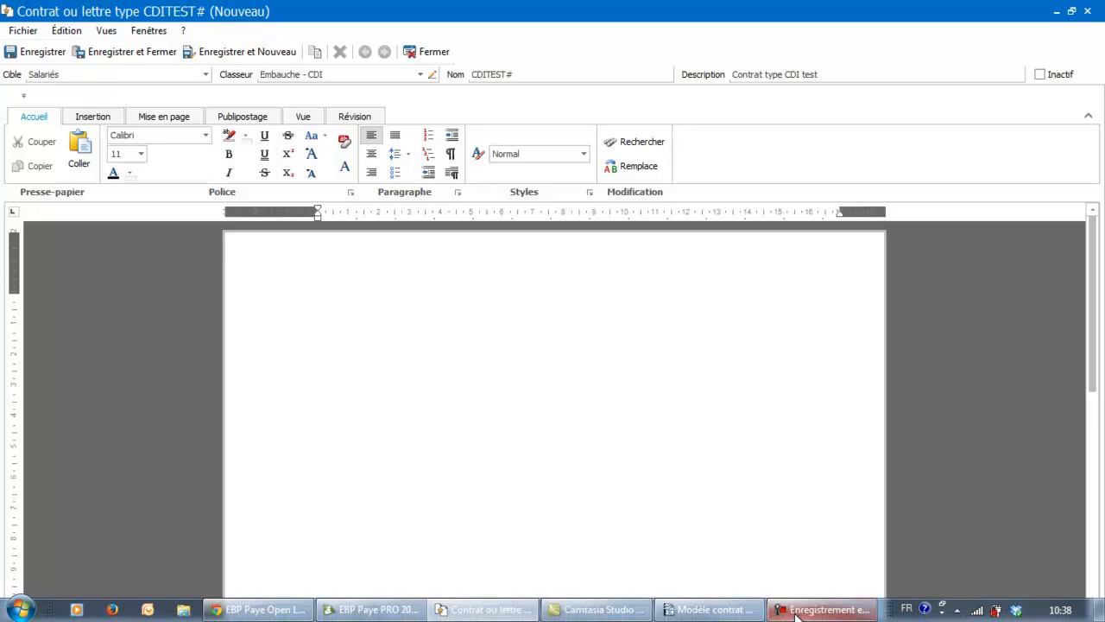
click(708, 609)
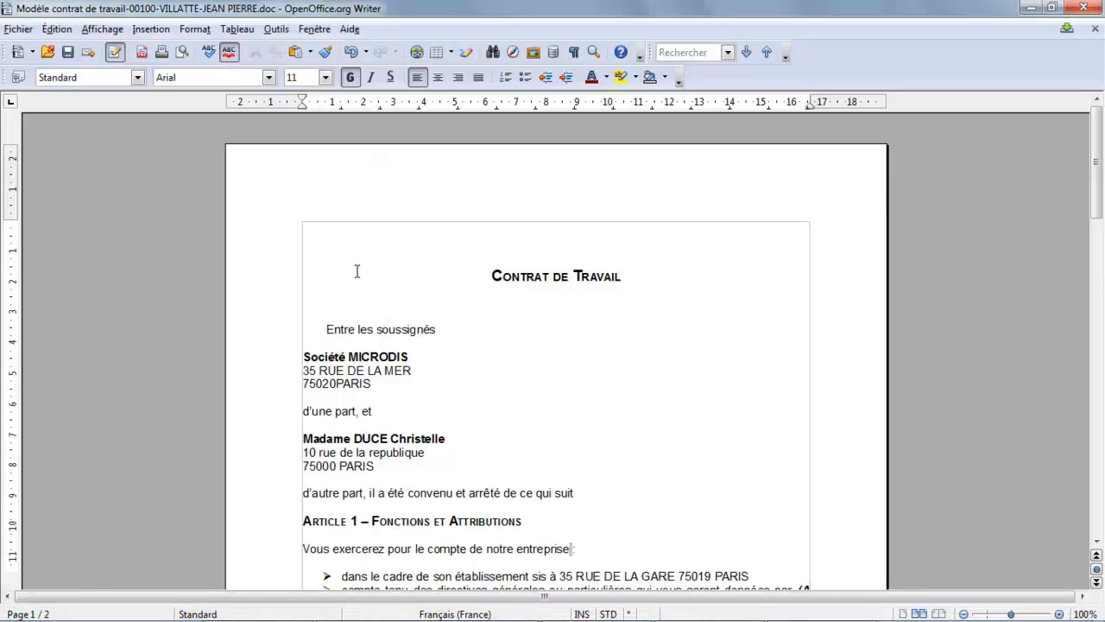
key(ctrl+a)
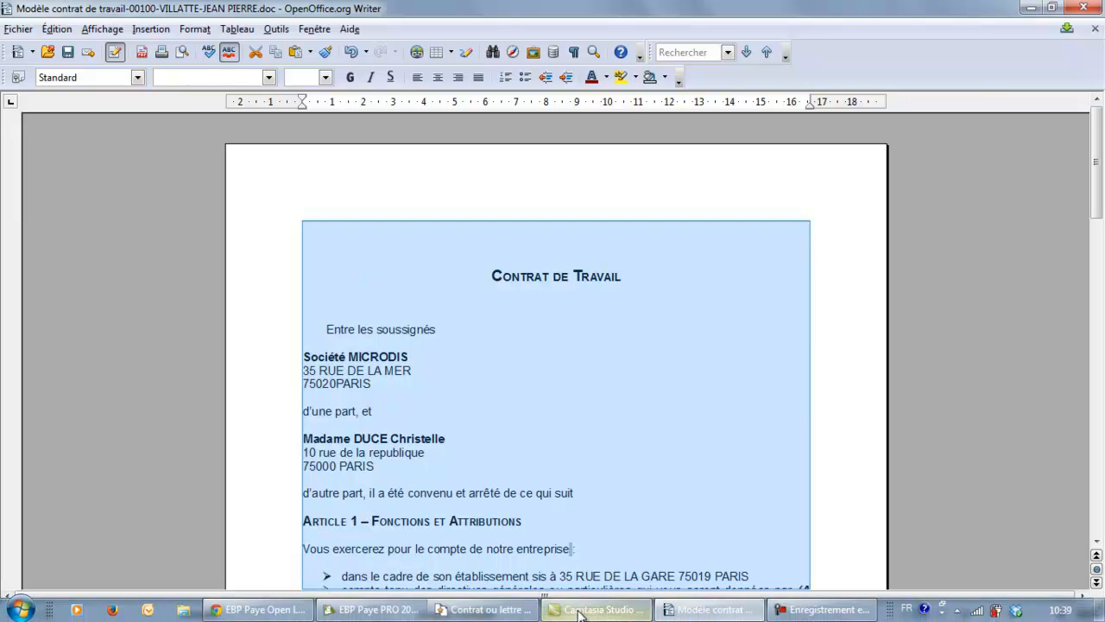
click(515, 610)
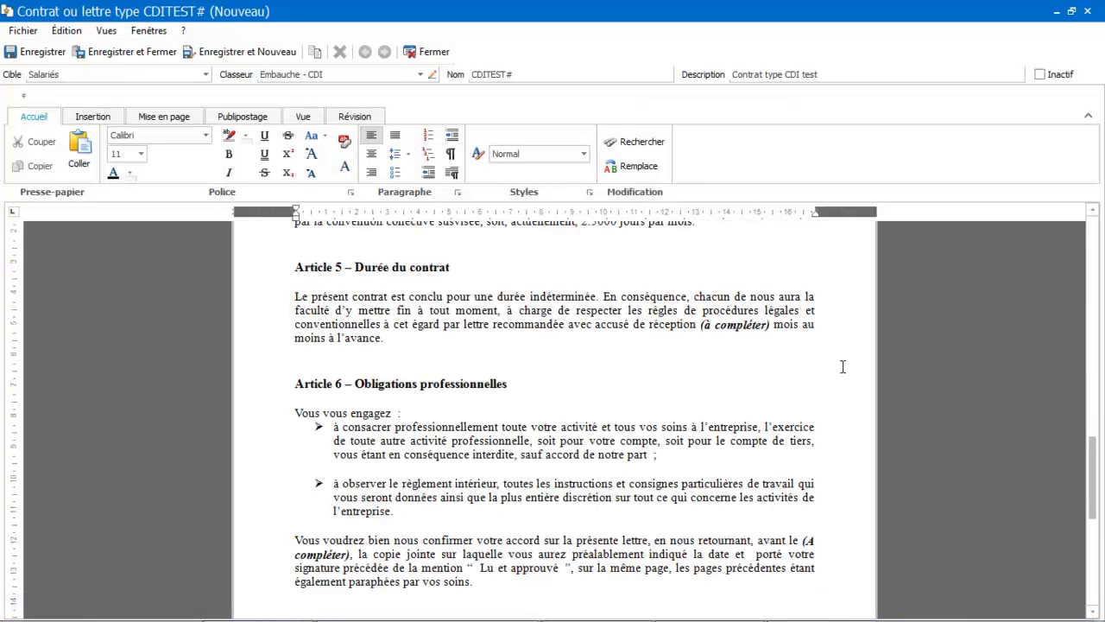
drag(1095, 432, 1098, 222)
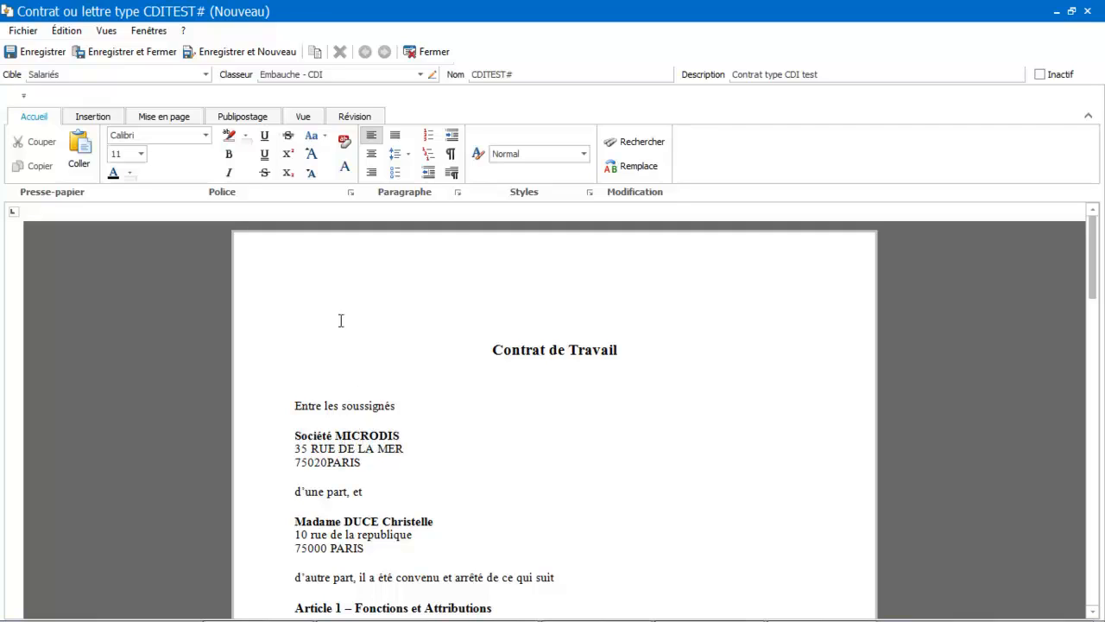
click(309, 270)
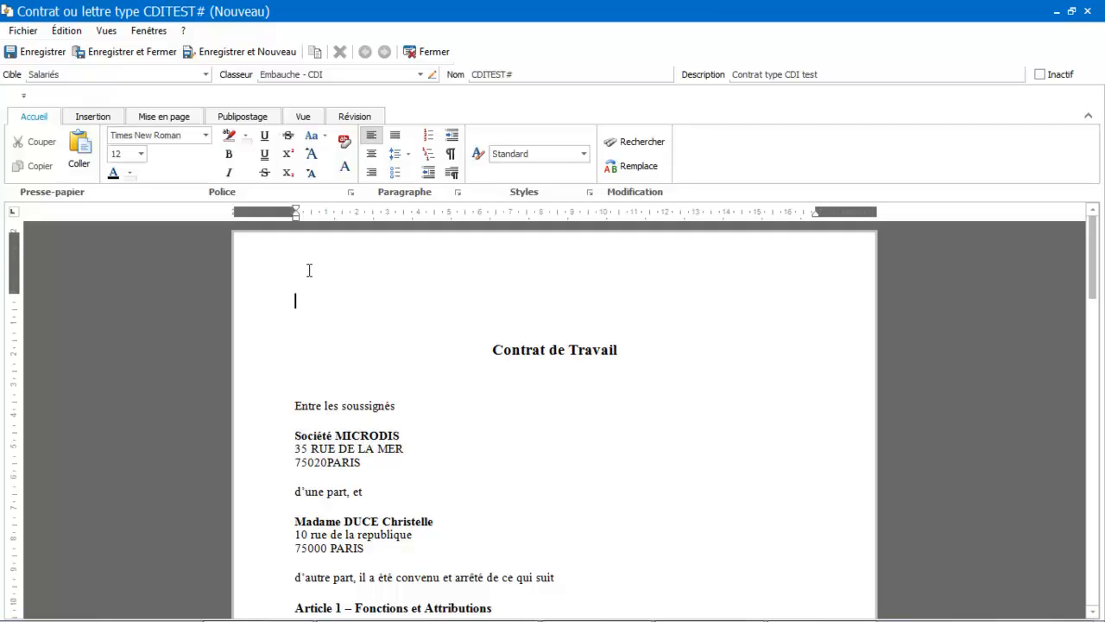
click(103, 119)
click(124, 154)
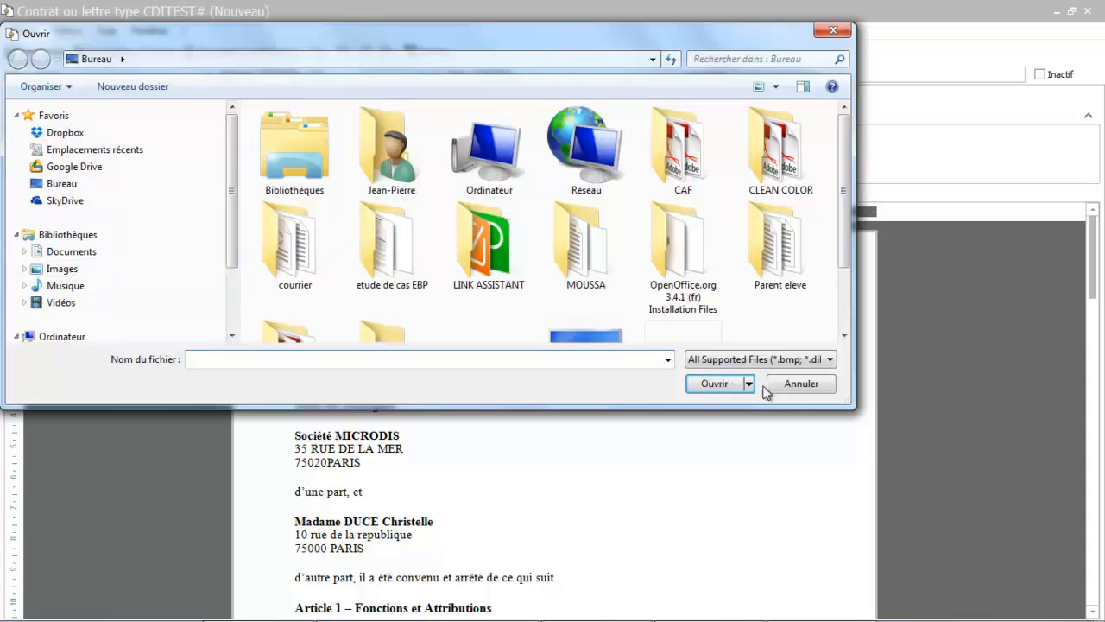
click(793, 385)
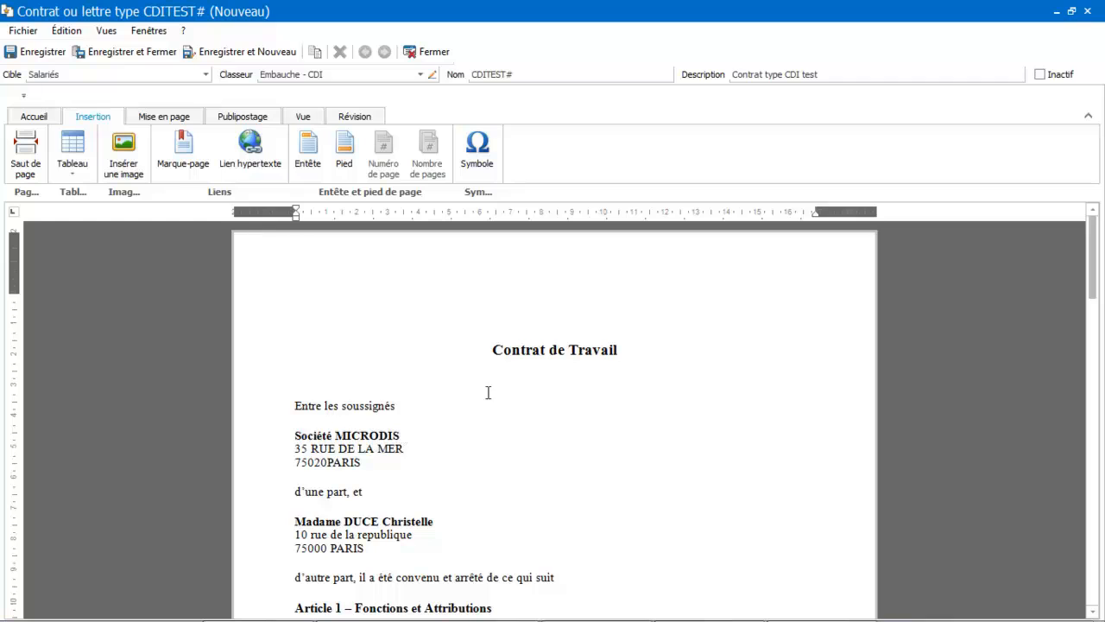
- Delete the company name MICRODIS following the word Société in the contract's parties section
drag(1091, 265, 1021, 228)
click(413, 434)
key(BackSpace)
key(BackSpace)
key(BackSpace)
key(BackSpace)
key(BackSpace)
key(BackSpace)
key(BackSpace)
key(BackSpace)
key(BackSpace)
key(BackSpace)
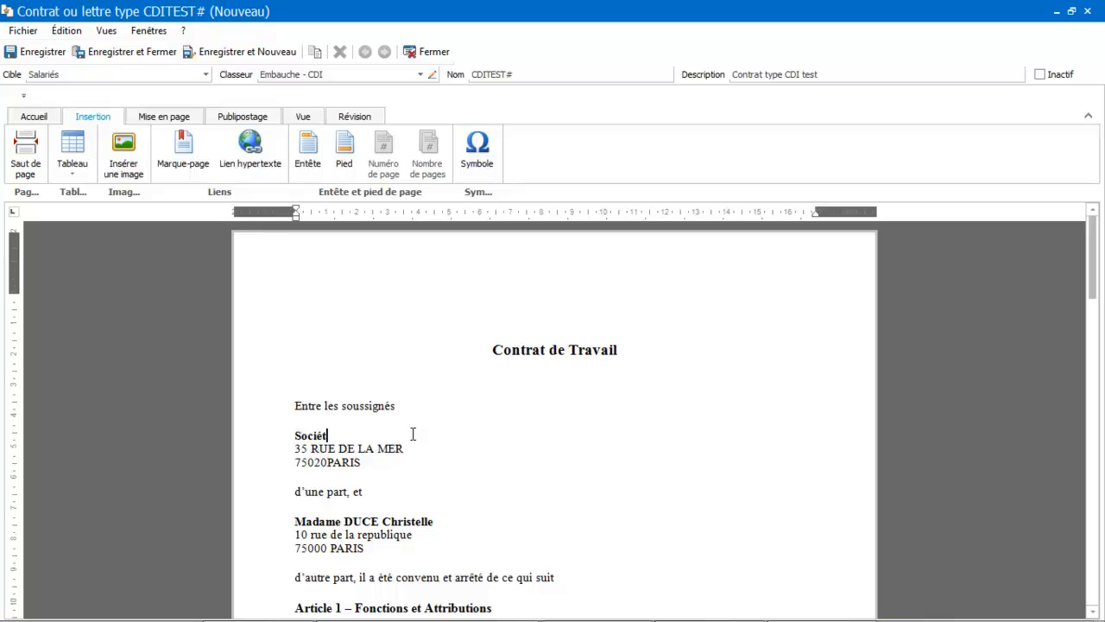
text(é)
- Insert the Etablissement.Raison Sociale merge field after Société
click(241, 118)
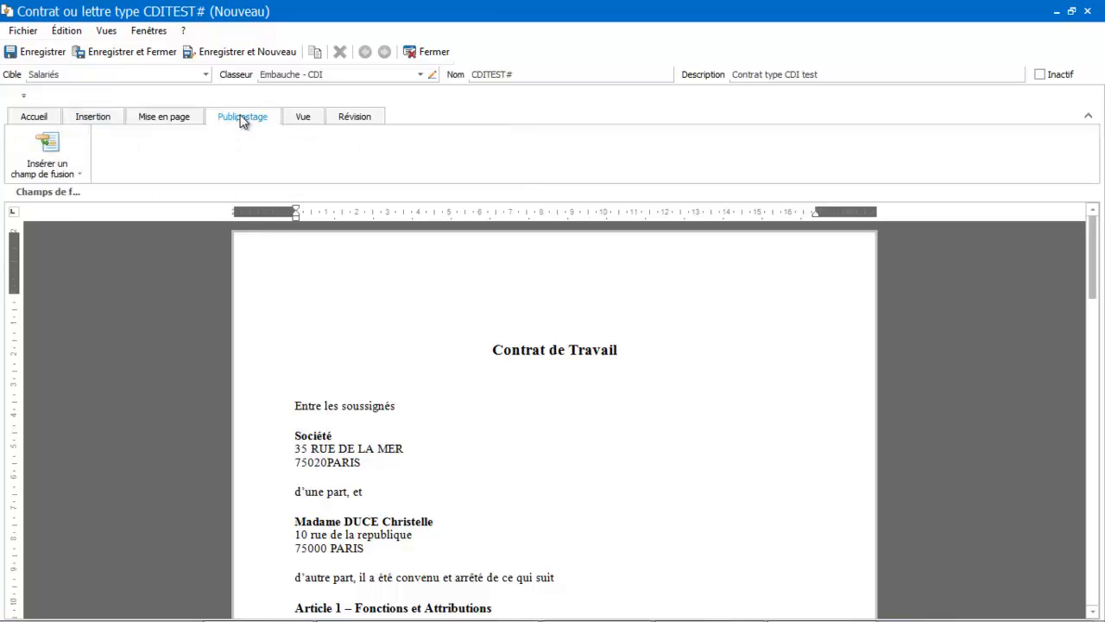
click(47, 147)
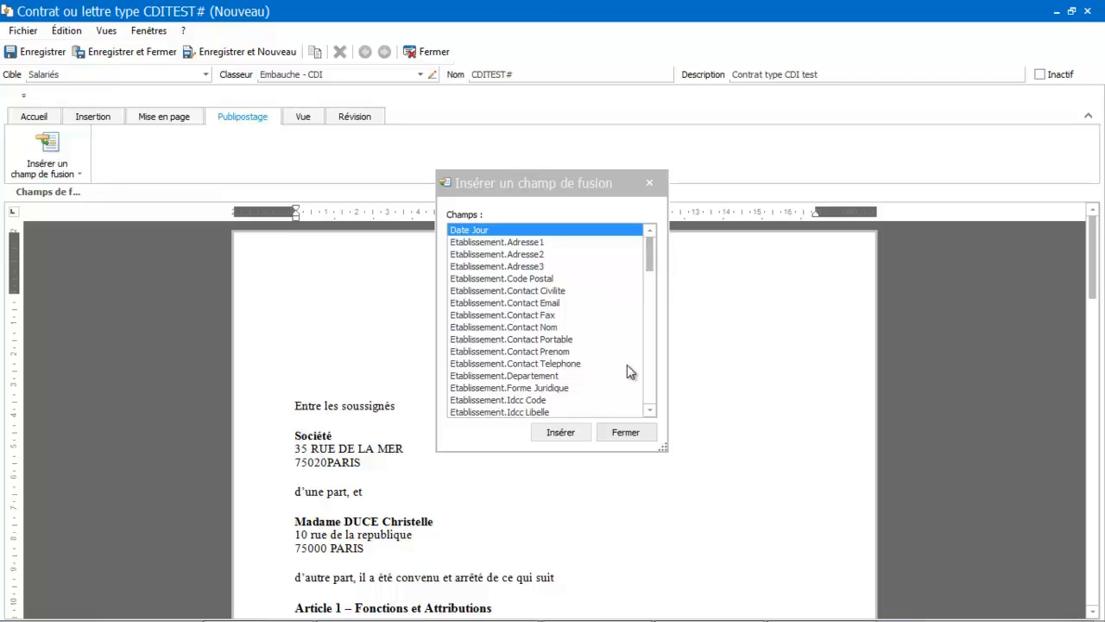
click(650, 410)
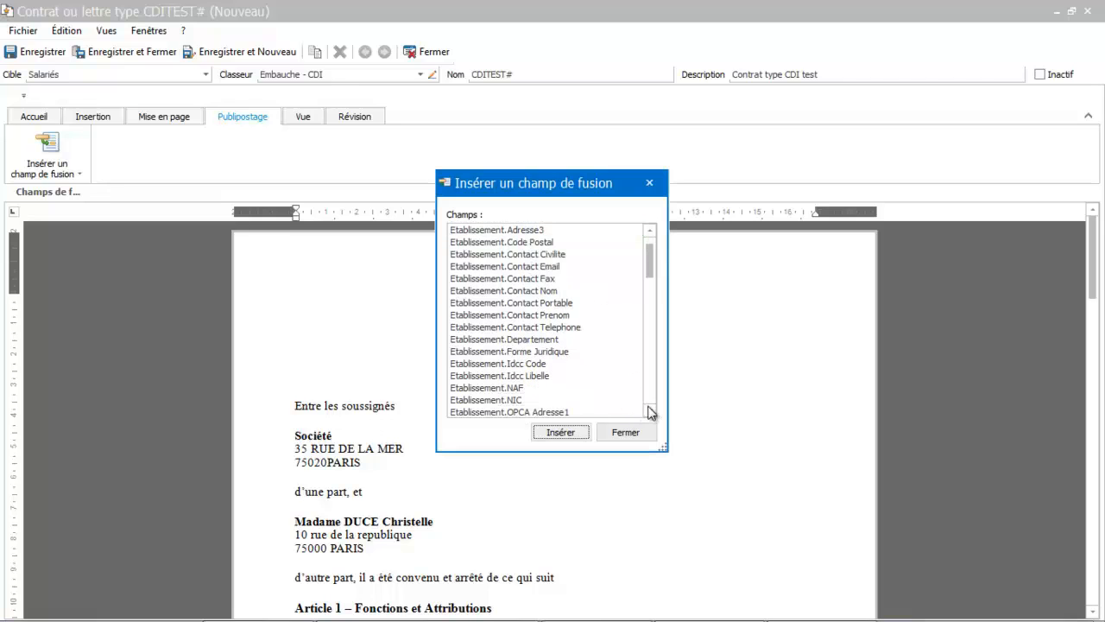
click(650, 410)
click(650, 410)
click(651, 410)
click(650, 410)
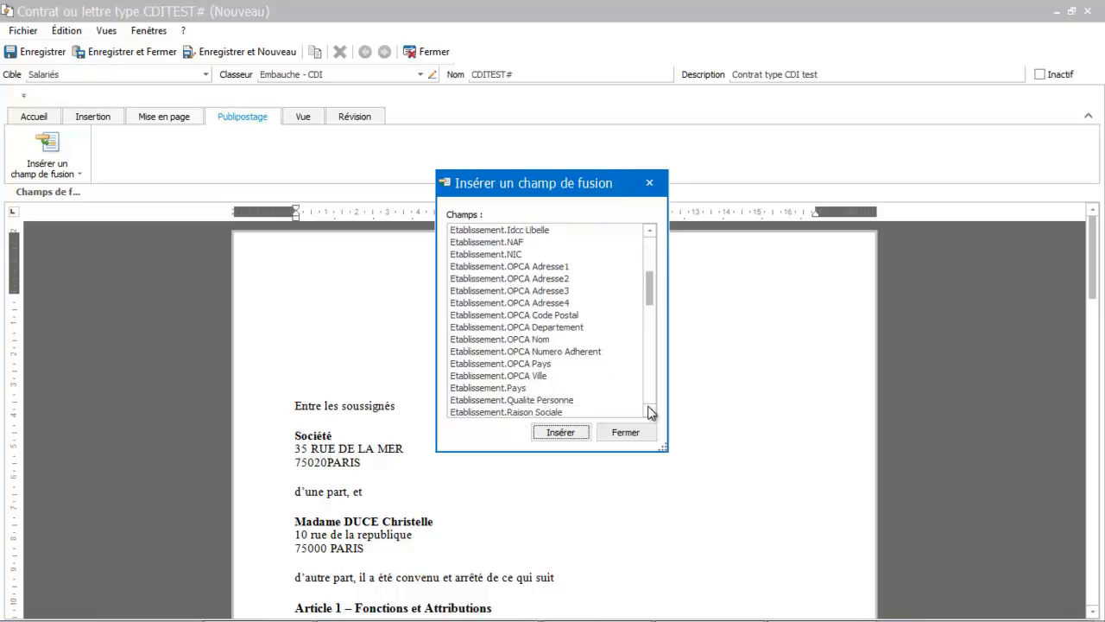
click(650, 410)
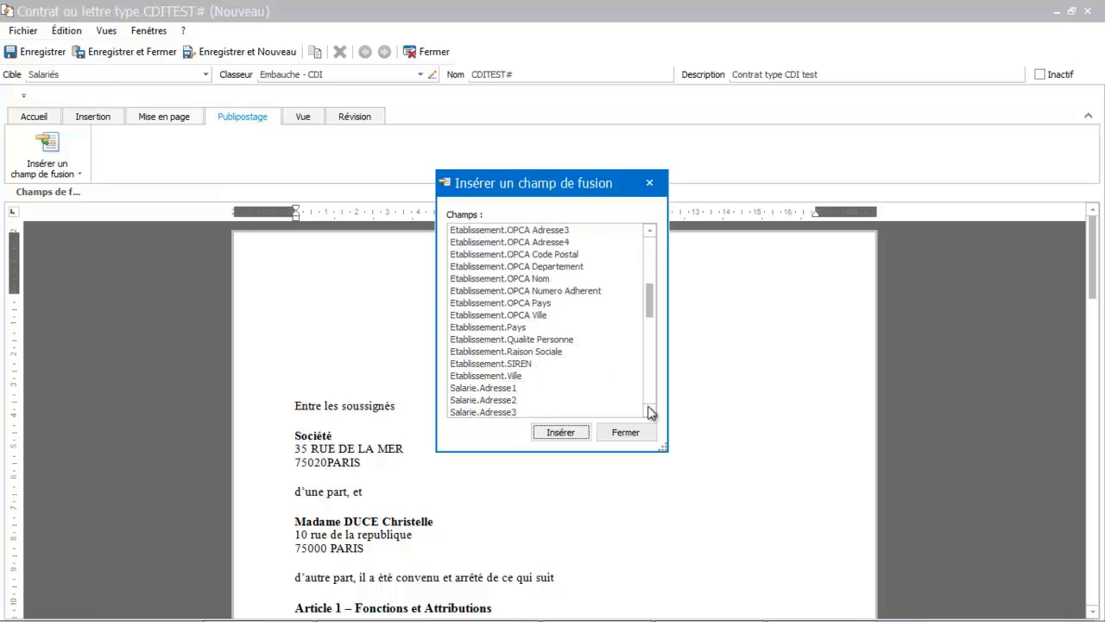
double_click(526, 352)
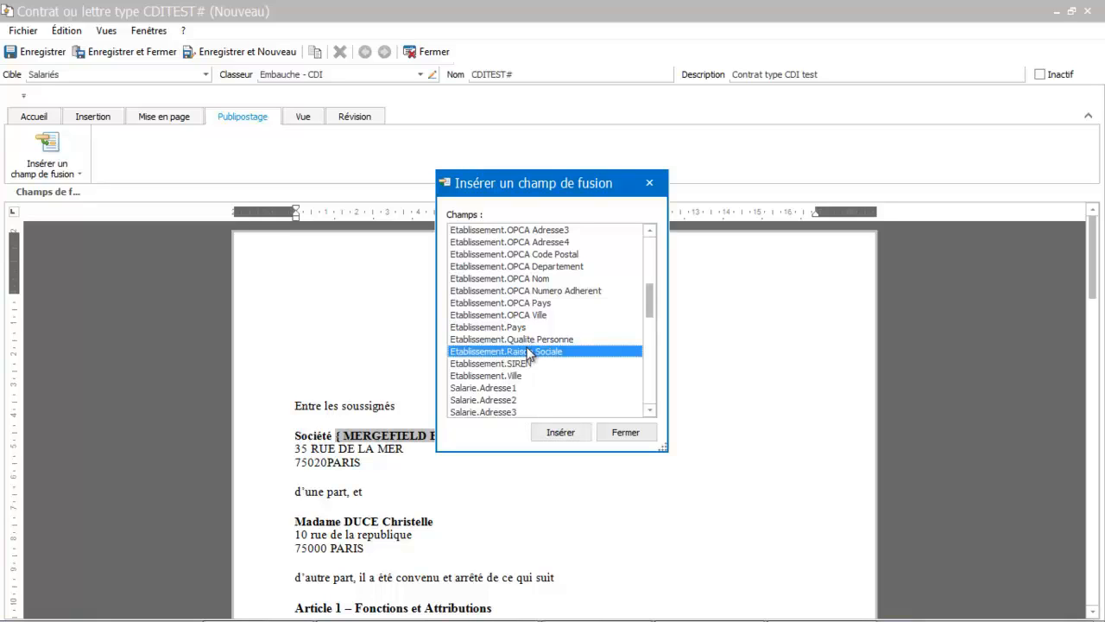
click(624, 431)
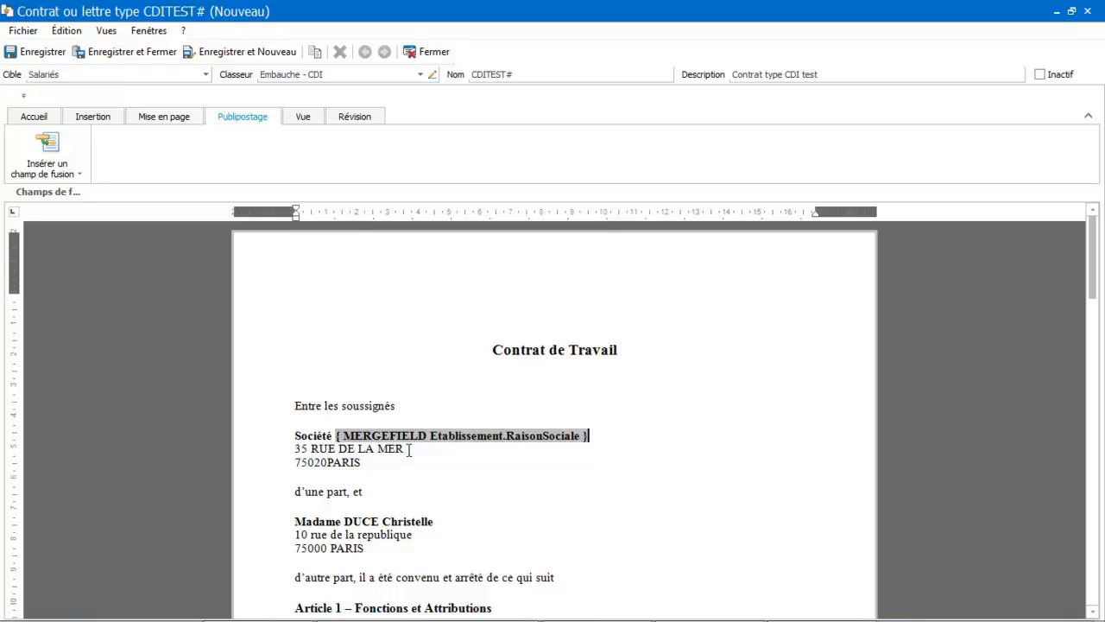
- Delete the company's street address line, leaving an empty line in its place
drag(411, 449, 289, 460)
key(Delete)
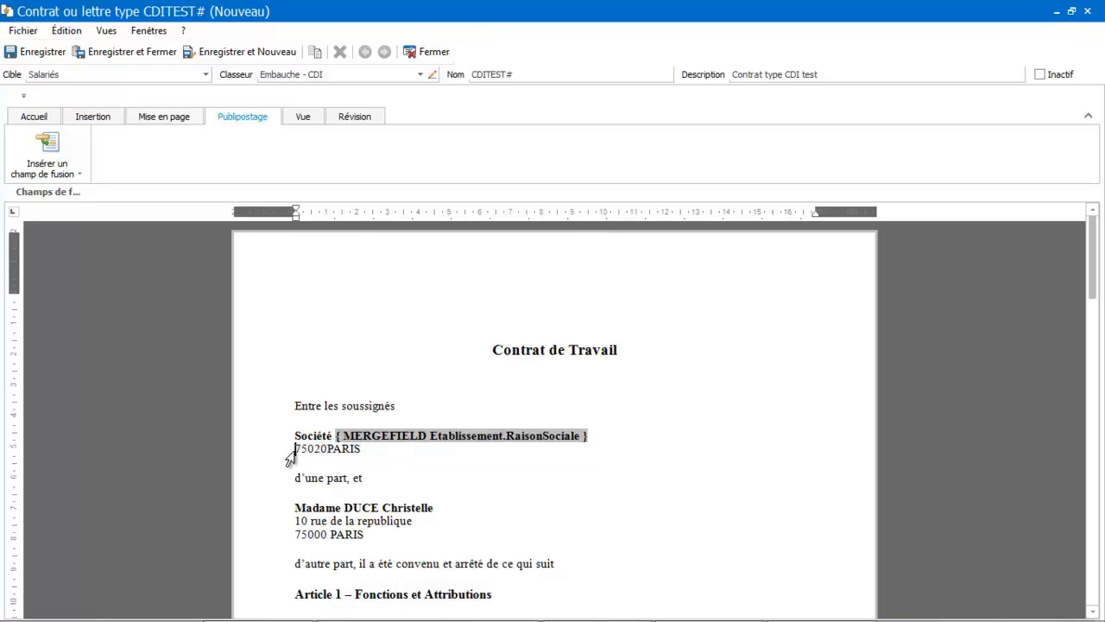
key(Return)
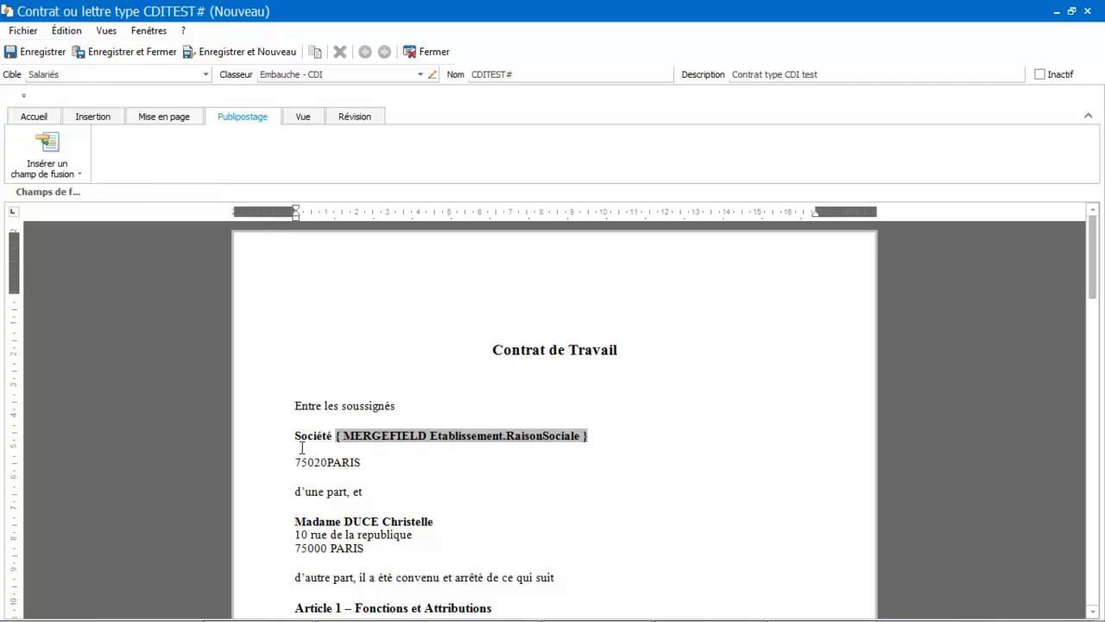
- Insert the Etablissement.Adresse1 merge field on the empty company address line
click(37, 149)
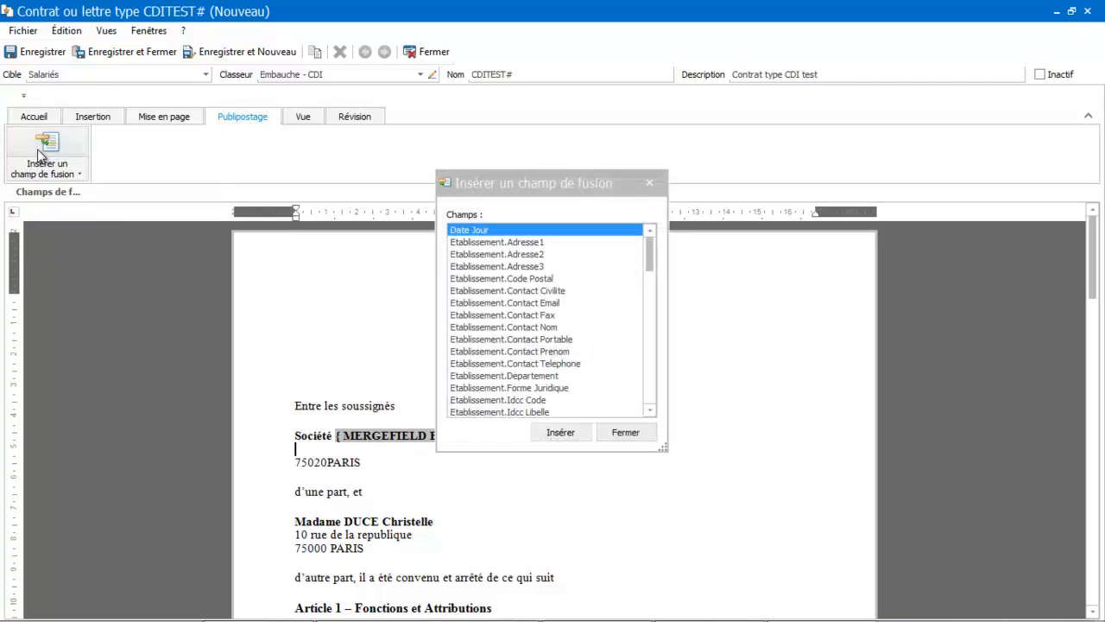
double_click(466, 242)
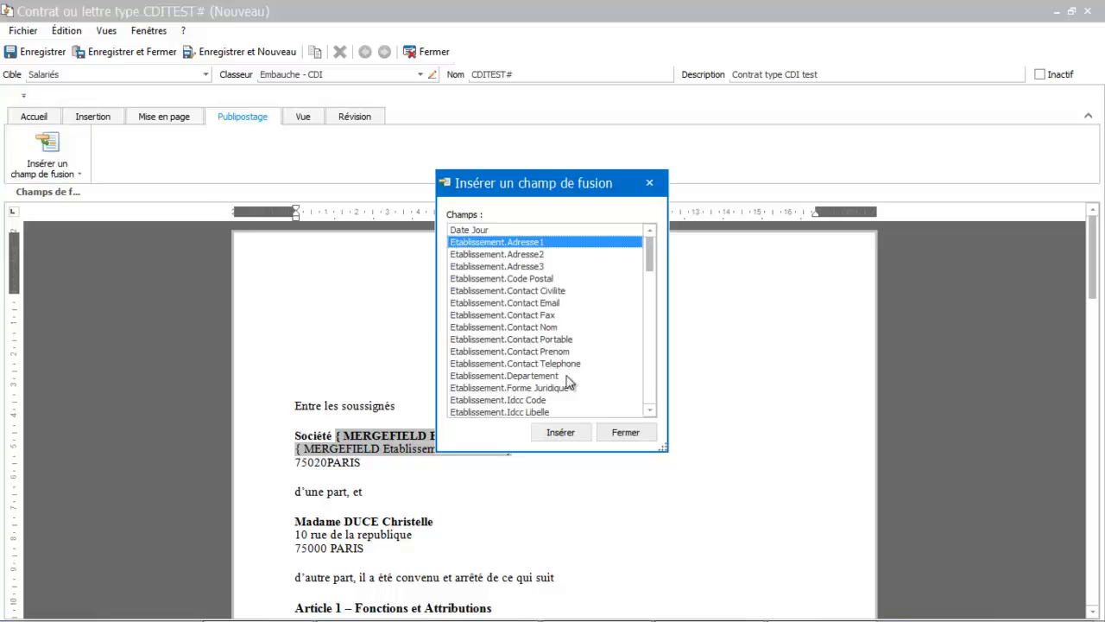
click(622, 433)
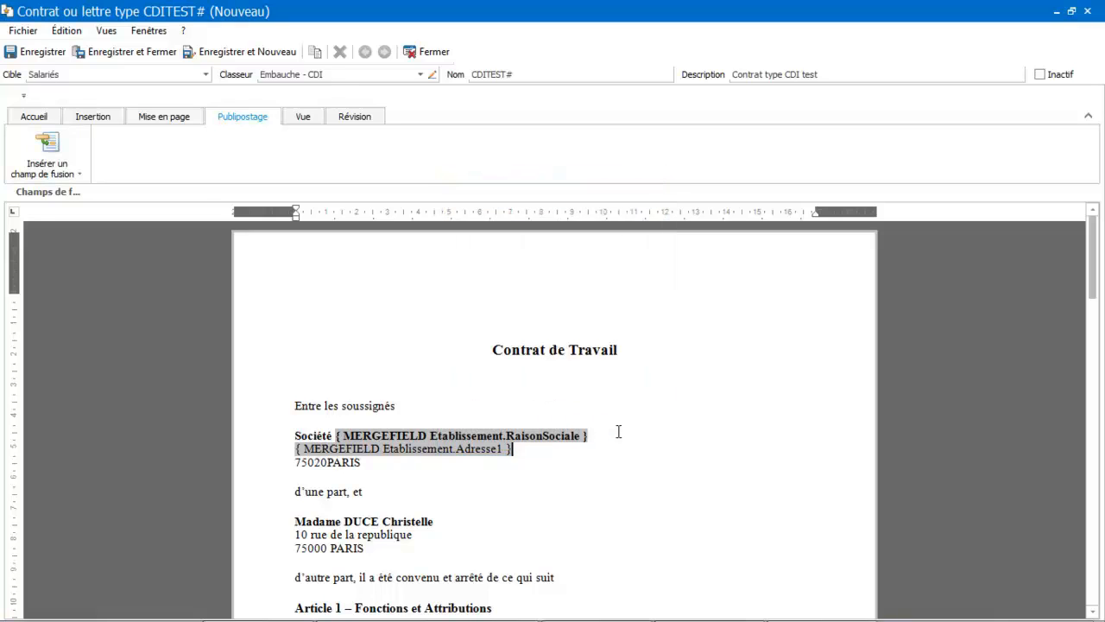
- Add a line after the address field and delete the company's postal code, keeping the city
key(Return)
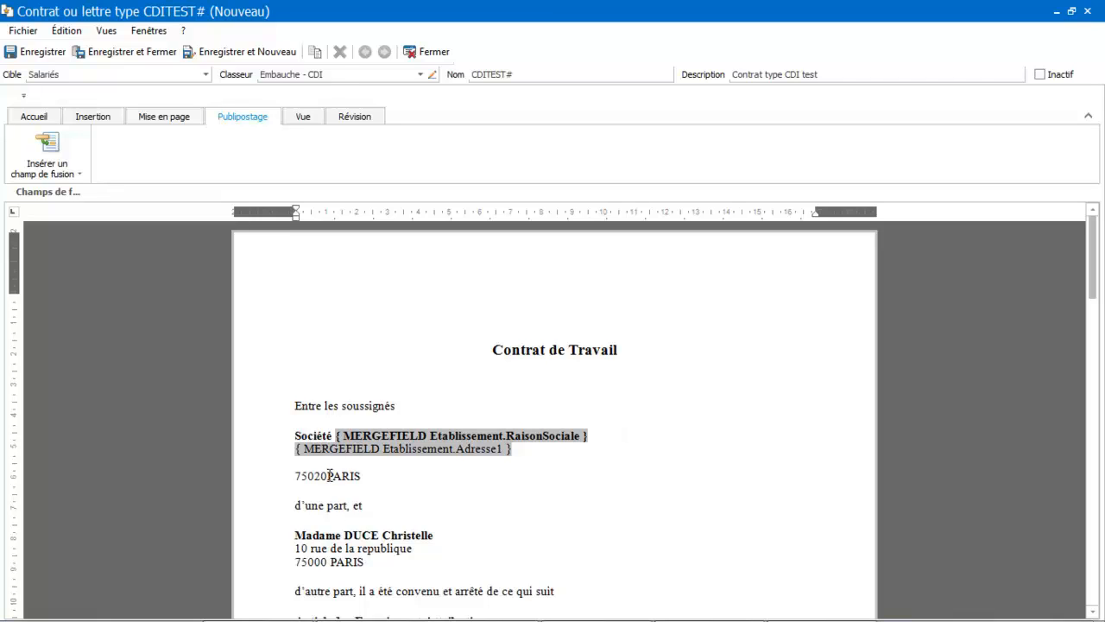
key(BackSpace)
key(BackSpace)
key(BackSpace)
key(BackSpace)
key(BackSpace)
- Insert the Etablissement.Code Postal merge field before the city, removing the accidental duplicate field
click(63, 164)
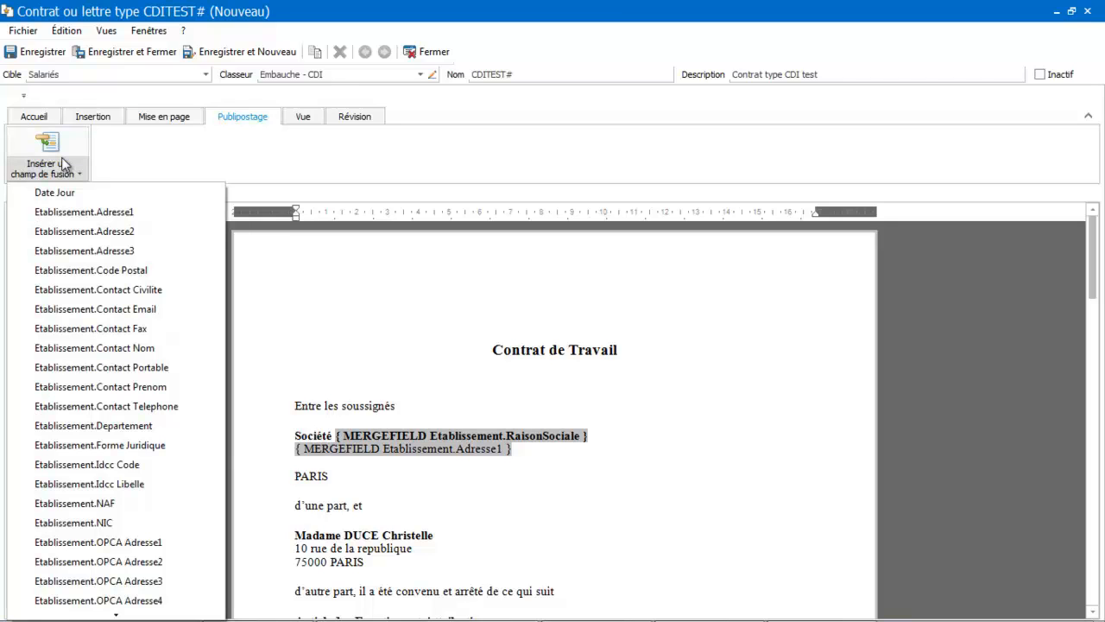
click(54, 149)
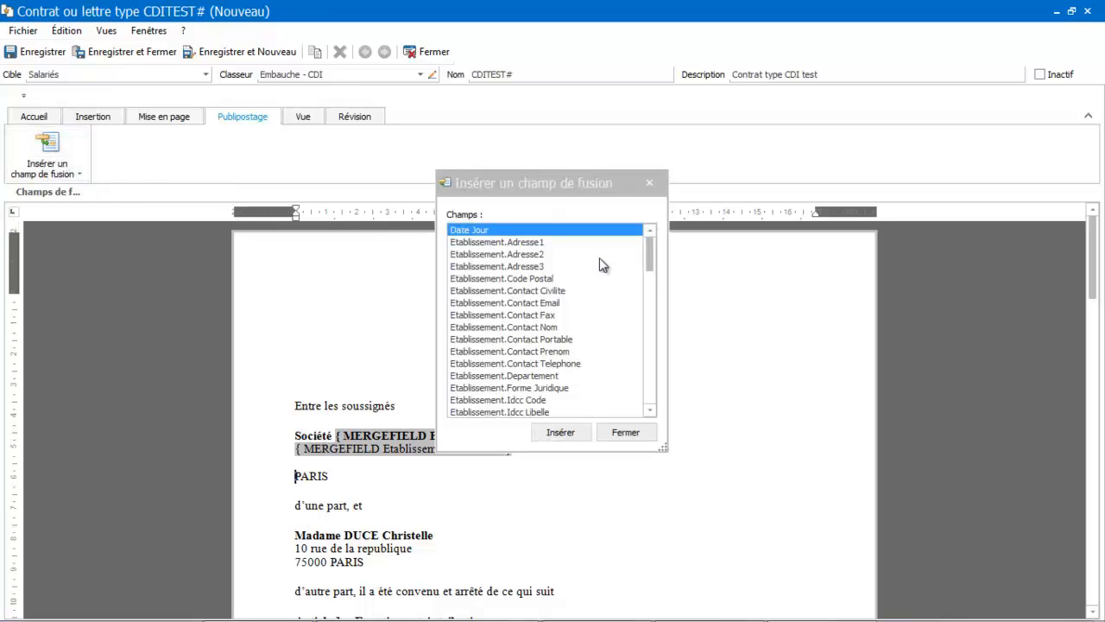
double_click(530, 278)
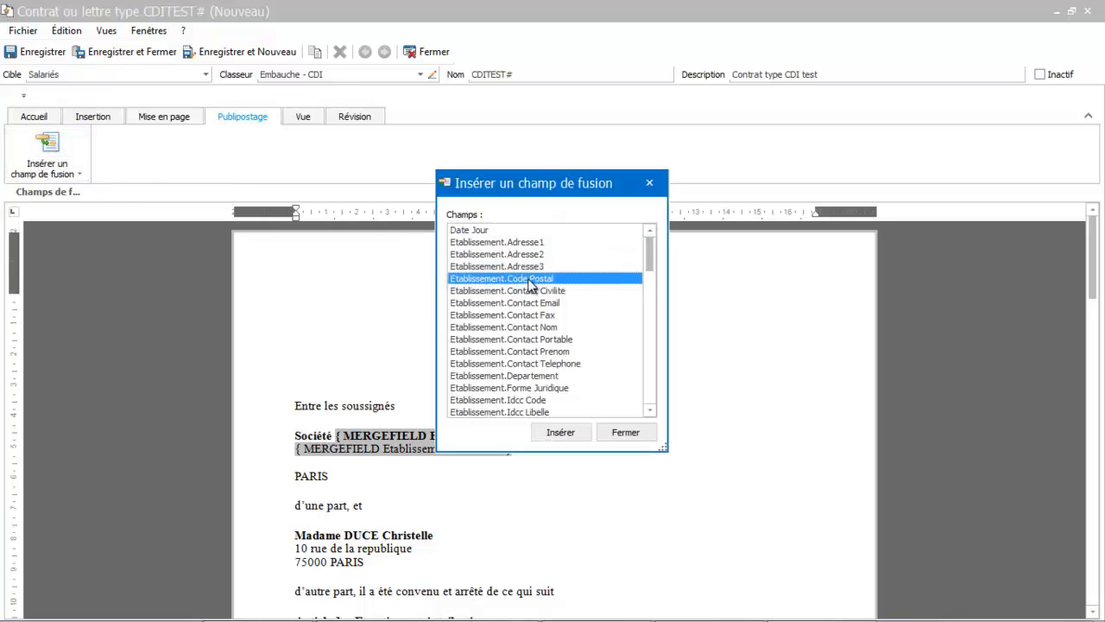
click(562, 436)
click(626, 432)
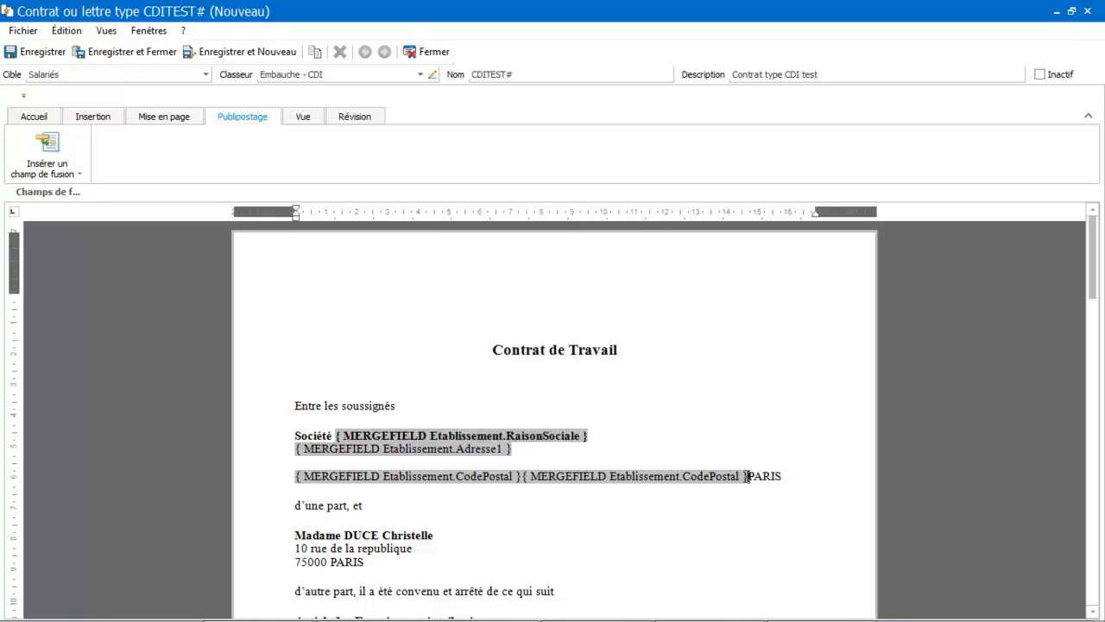
key(BackSpace)
key(BackSpace)
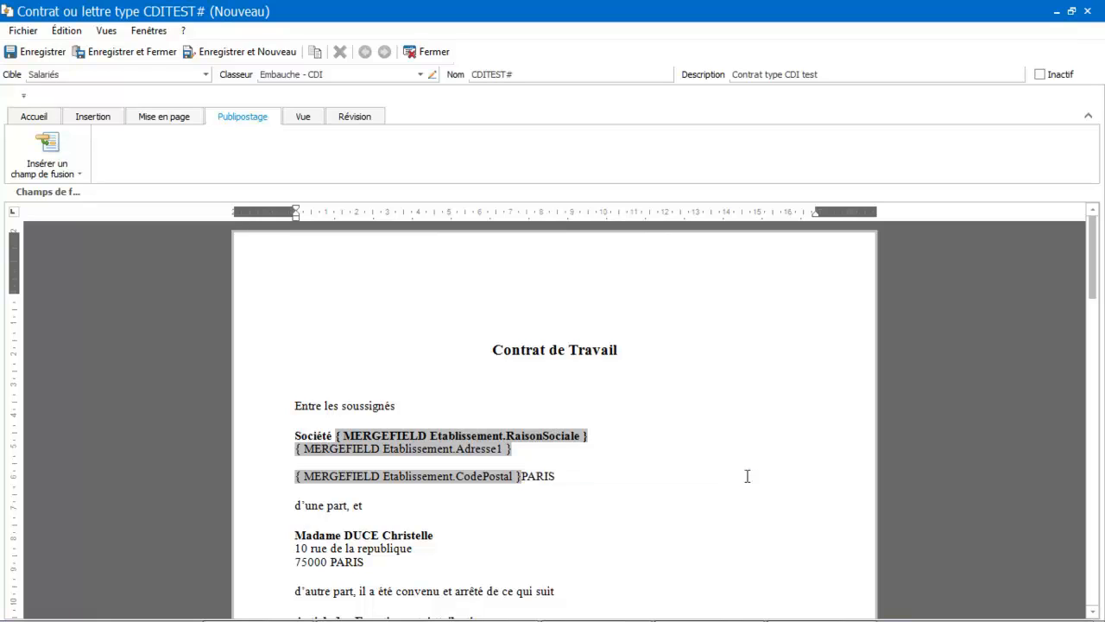
- Replace the city PARIS with the Etablissement.OPCA Ville merge field after the postal code field
key(Delete)
key(Delete)
key(Delete)
key(Delete)
key(Delete)
click(52, 145)
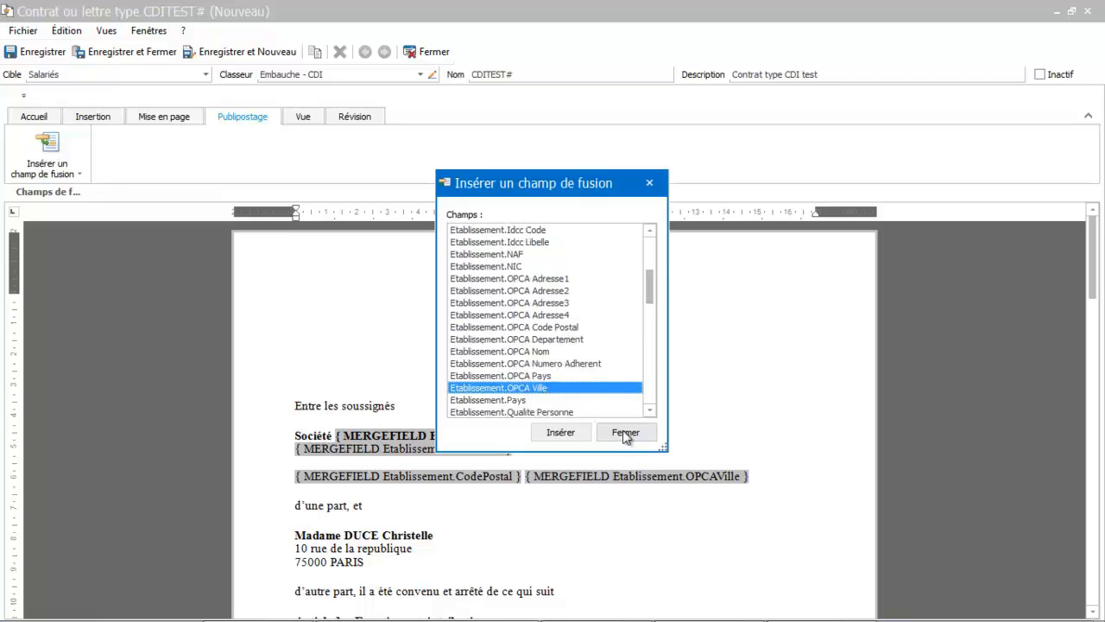
click(625, 431)
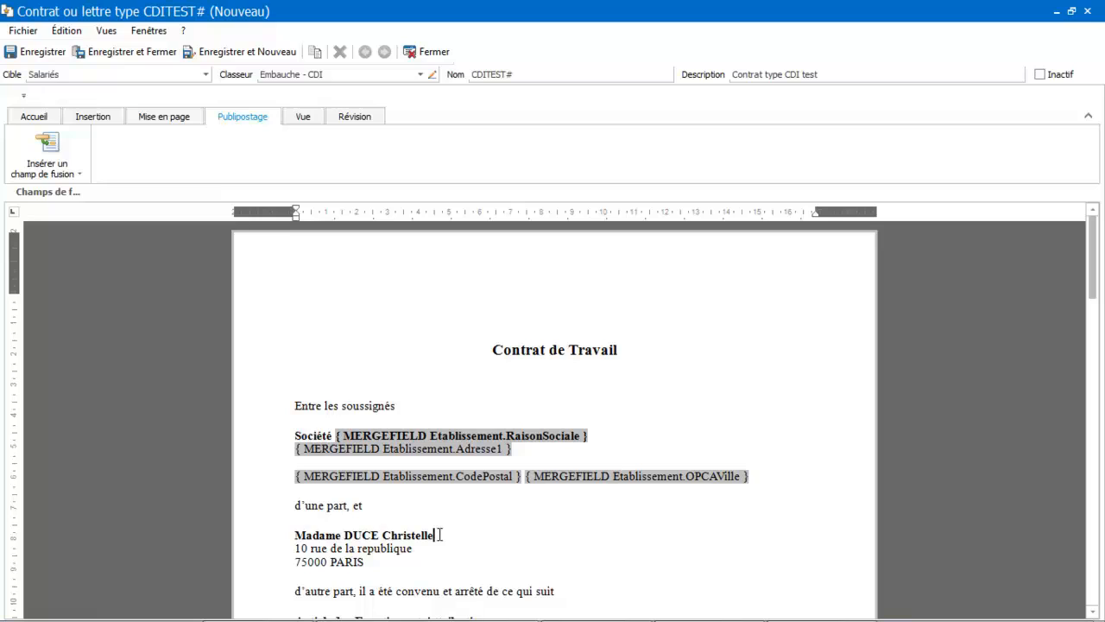
- Delete the employee's civility and name line, leaving an empty line in its place
click(282, 540)
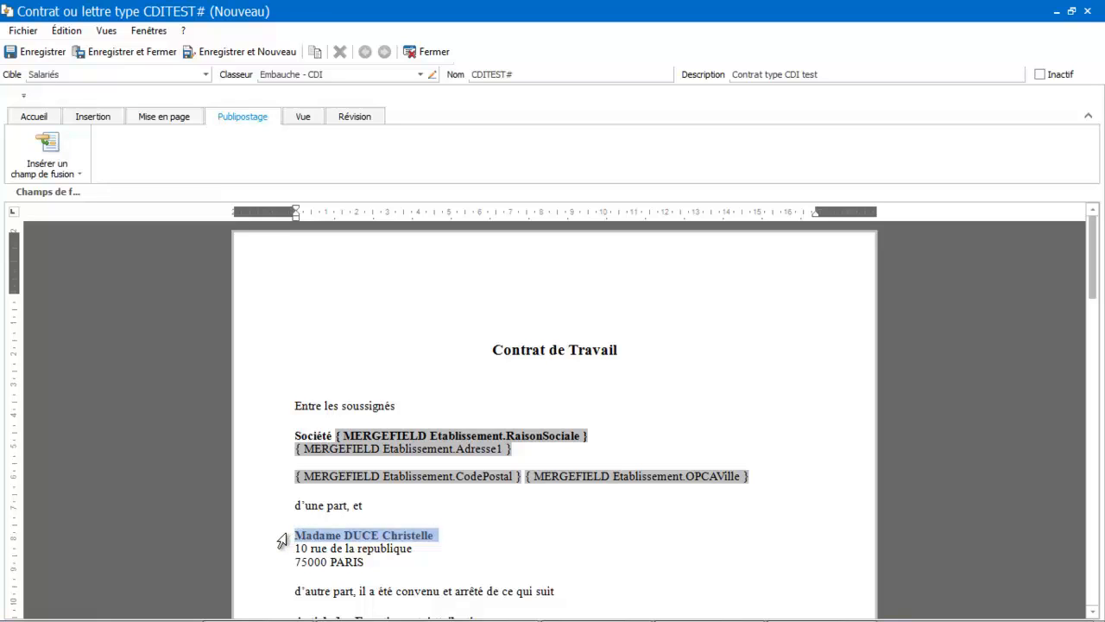
key(Delete)
key(Return)
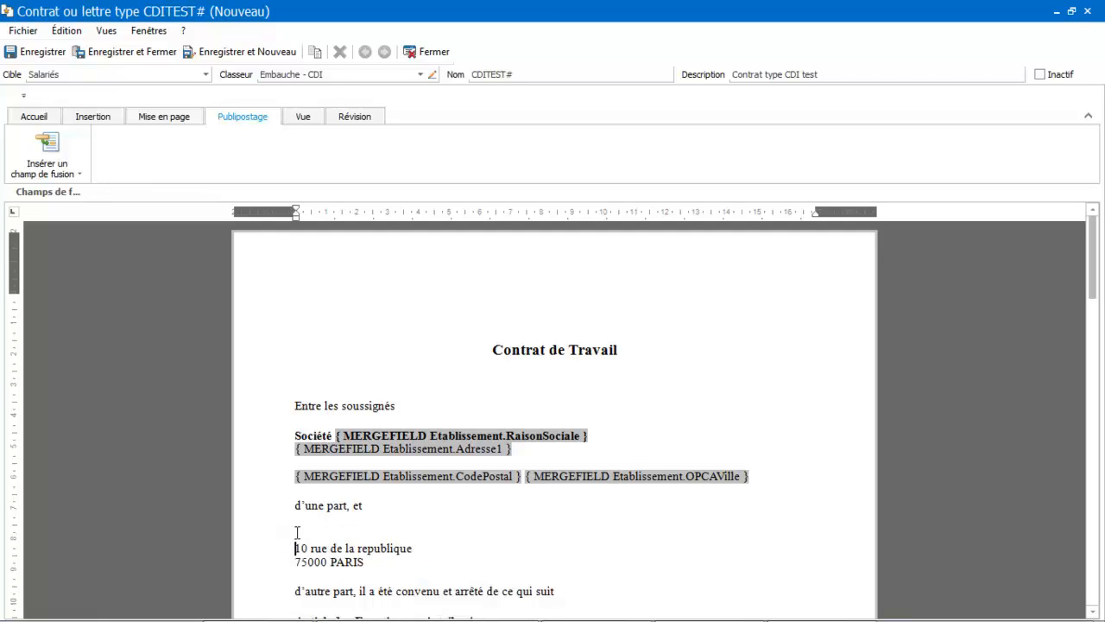
- Insert the Salarie.Civilite merge field on the empty employee line
click(63, 149)
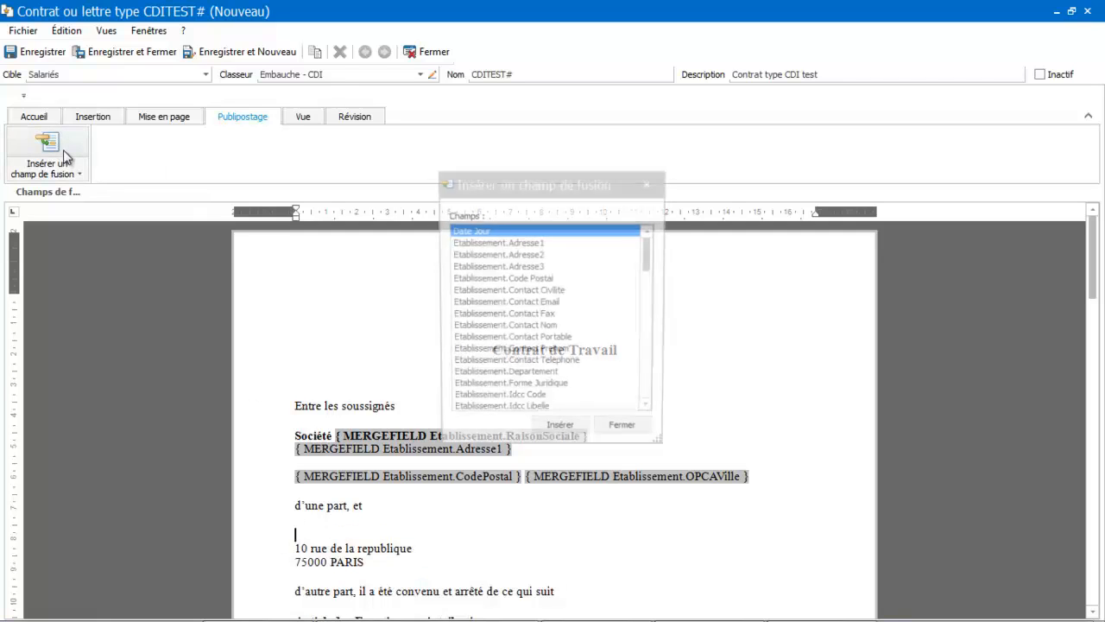
click(649, 411)
click(649, 411)
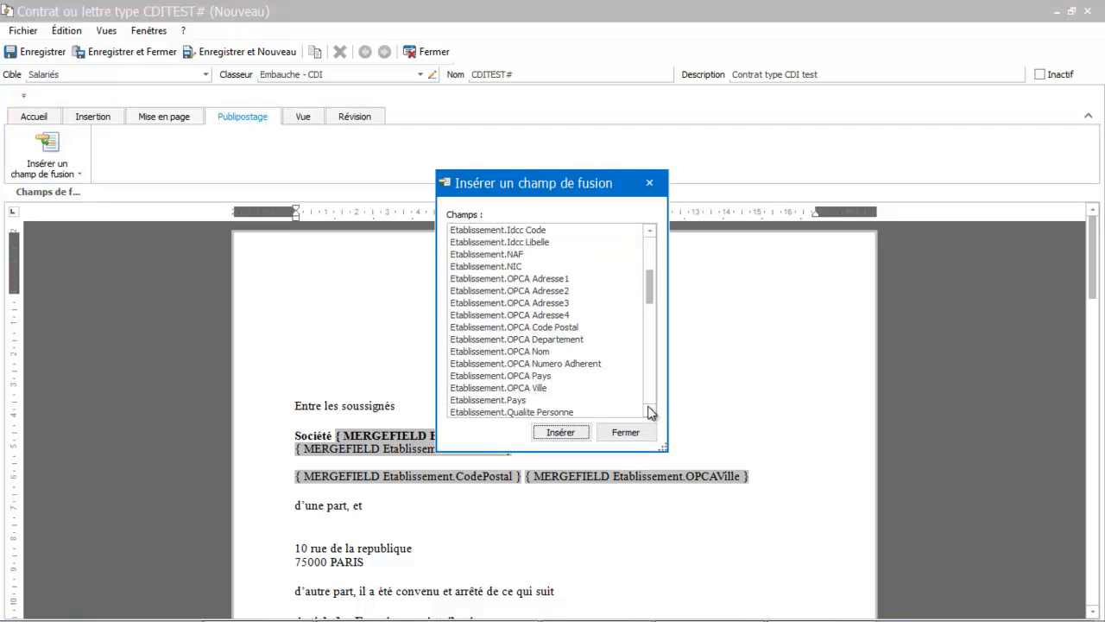
click(650, 411)
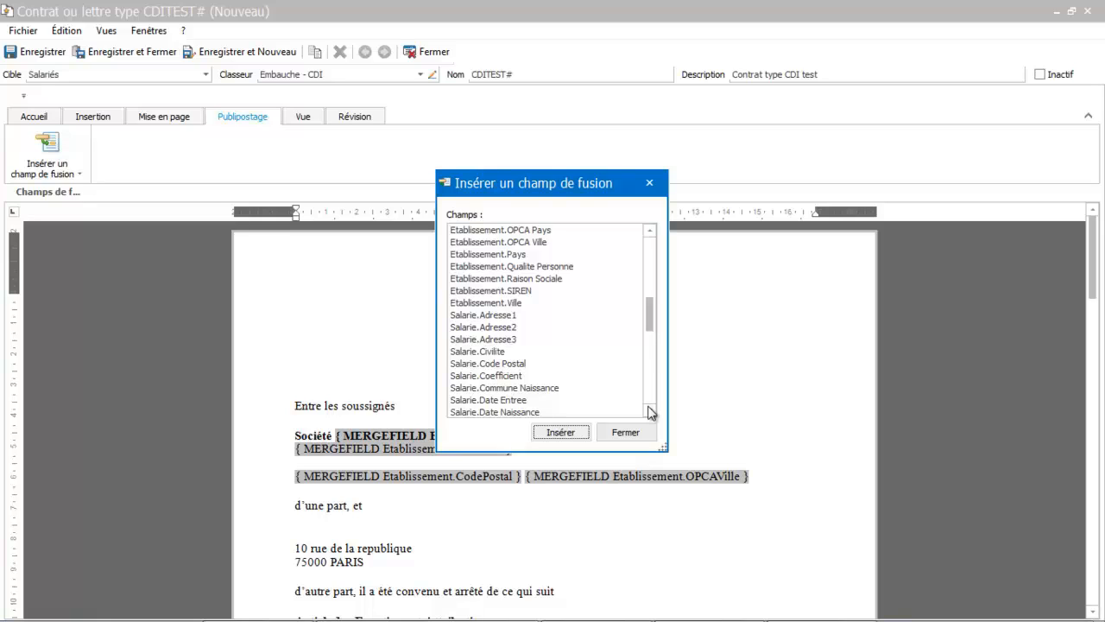
click(650, 411)
click(650, 412)
click(650, 412)
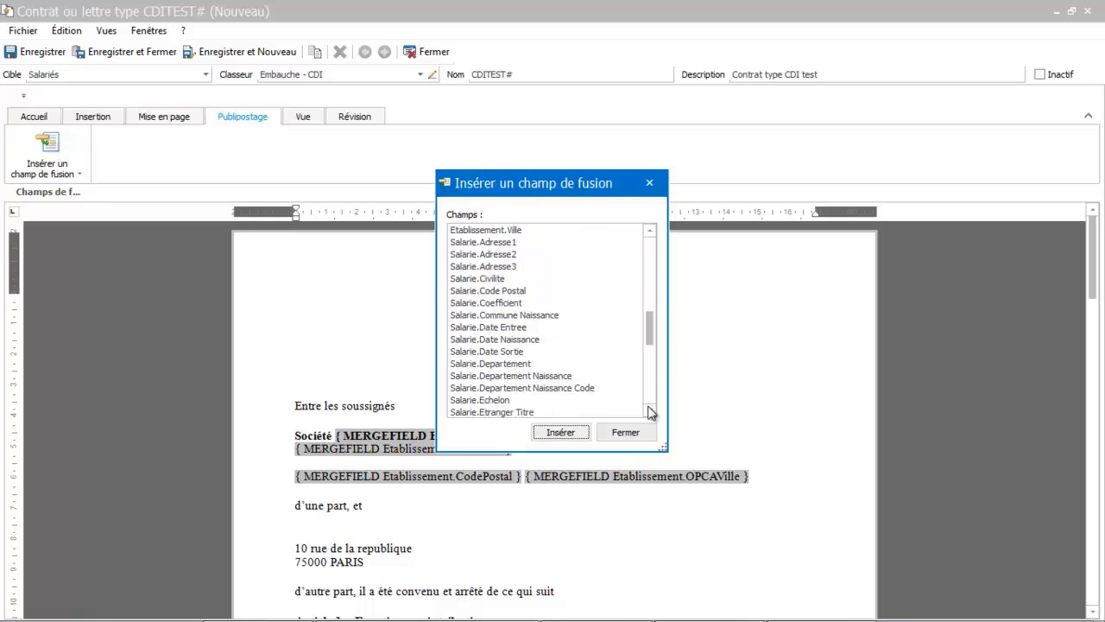
click(650, 412)
click(649, 411)
click(649, 411)
double_click(479, 304)
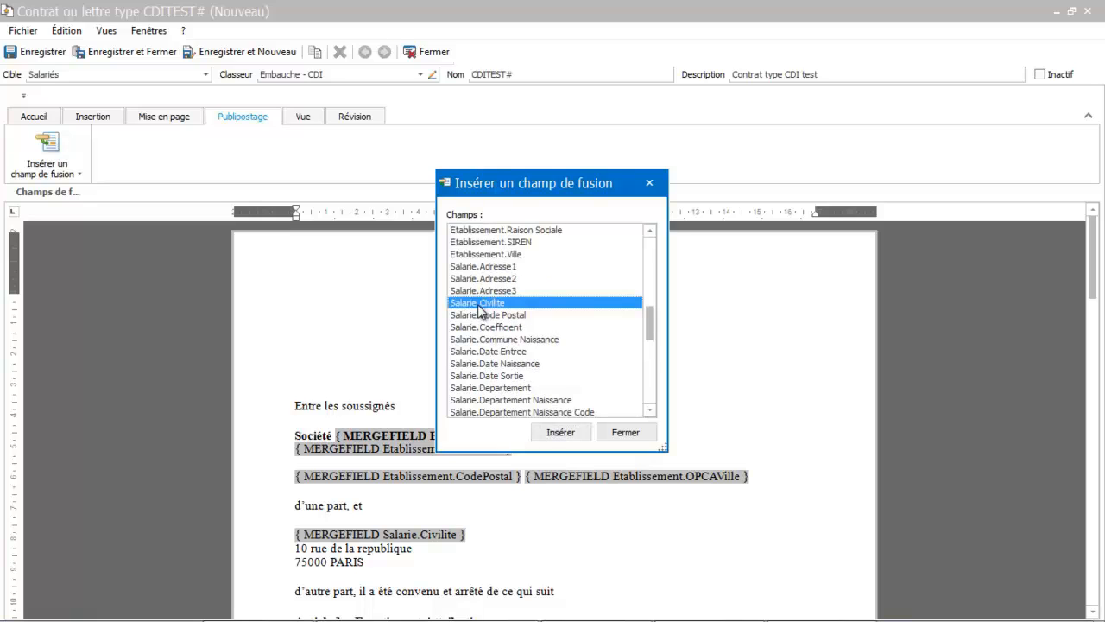
click(469, 536)
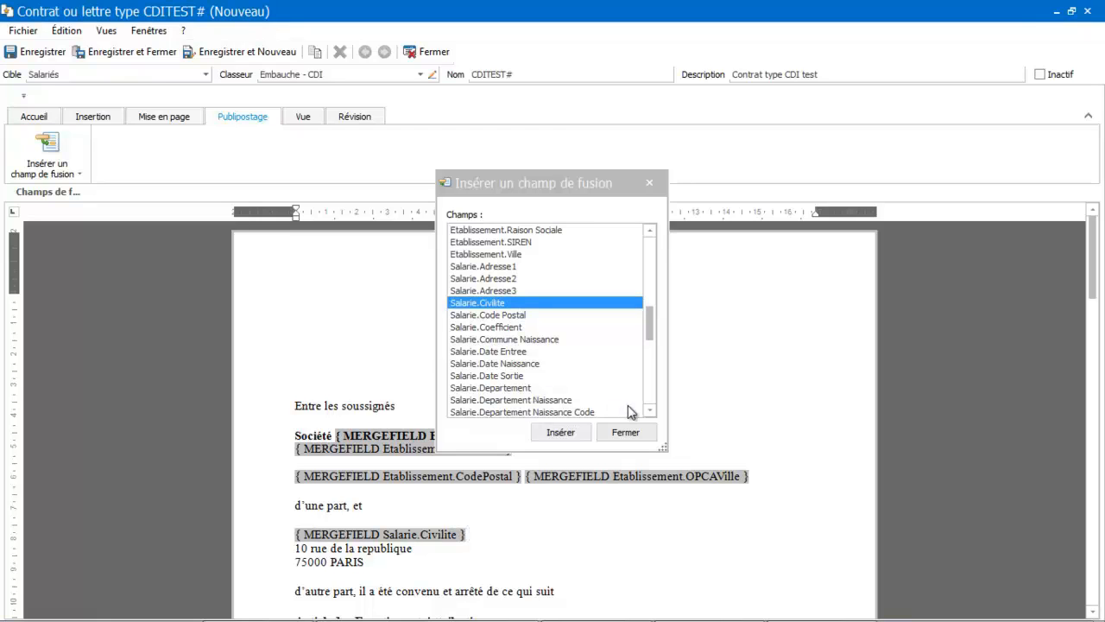
- Insert the Salarie.Nom merge field after the civility field
click(650, 410)
scroll(650, 410, down, 5)
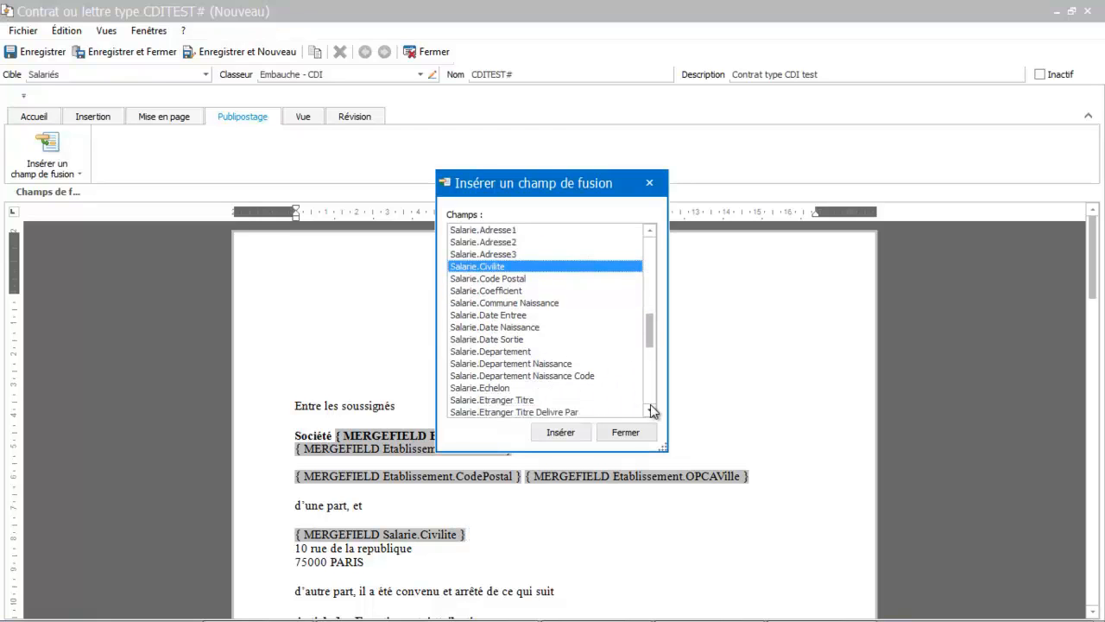
scroll(650, 410, down, 2)
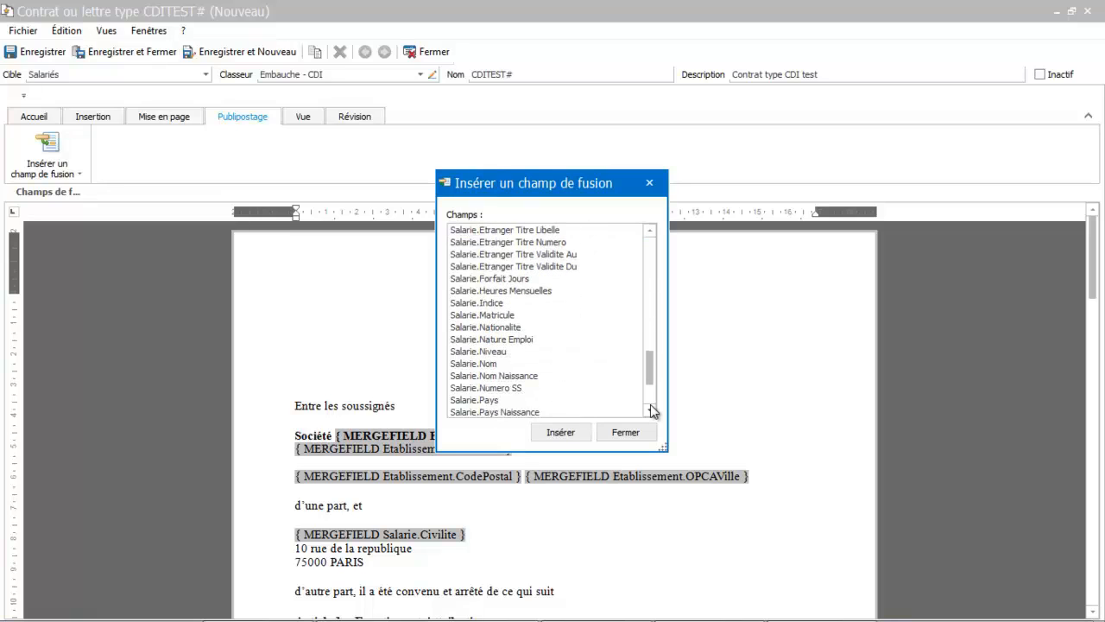
click(461, 366)
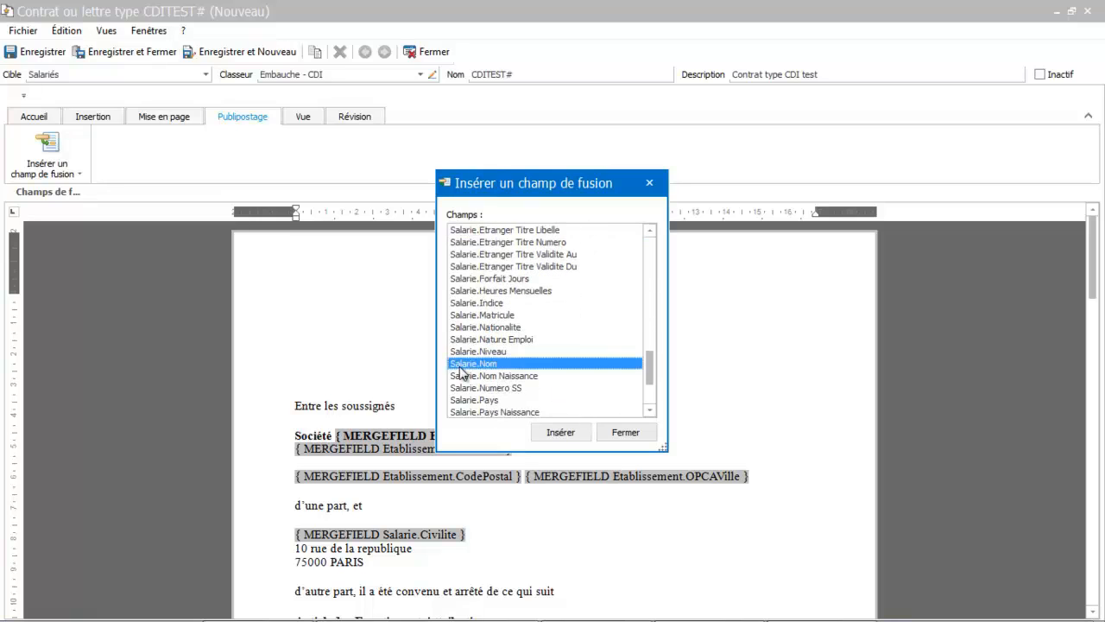
double_click(460, 366)
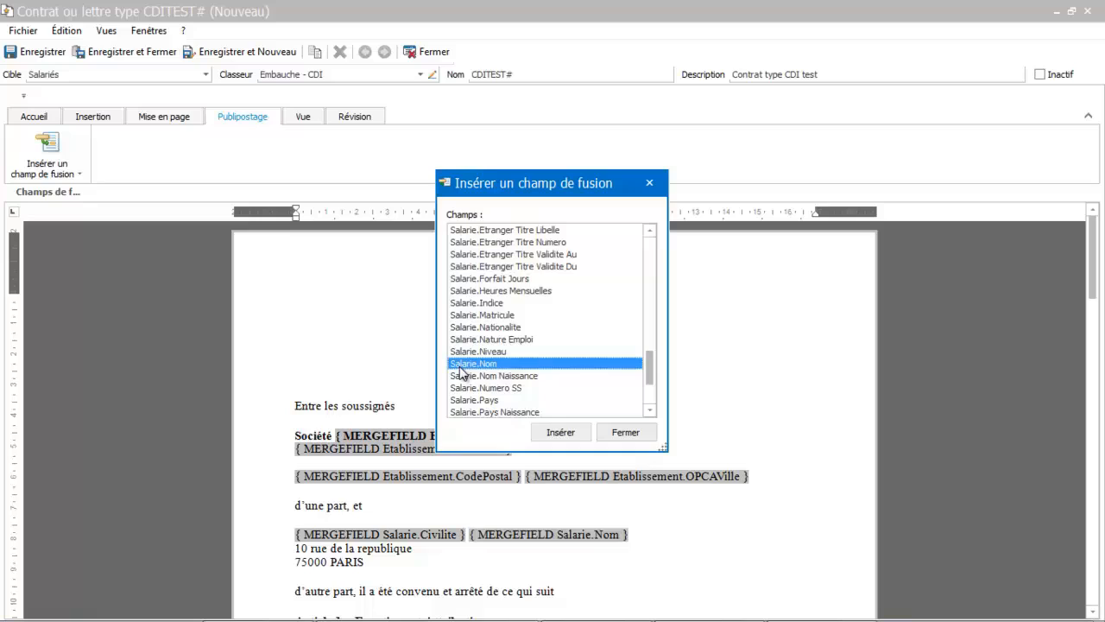
click(631, 536)
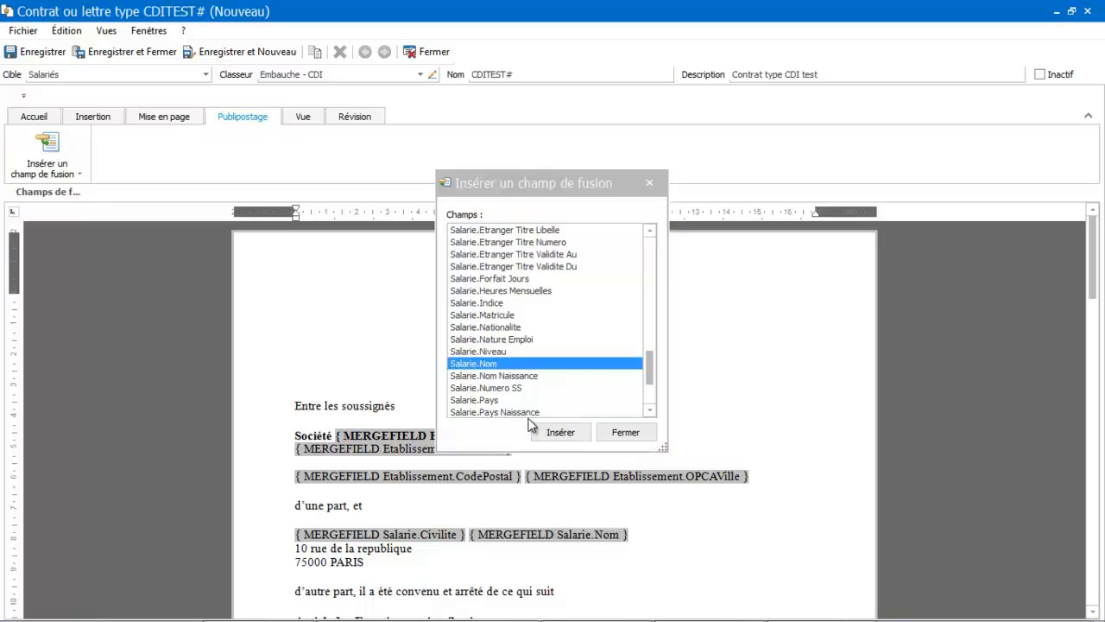
- Insert the Salarie.Prenom merge field after the name field
click(649, 409)
click(643, 434)
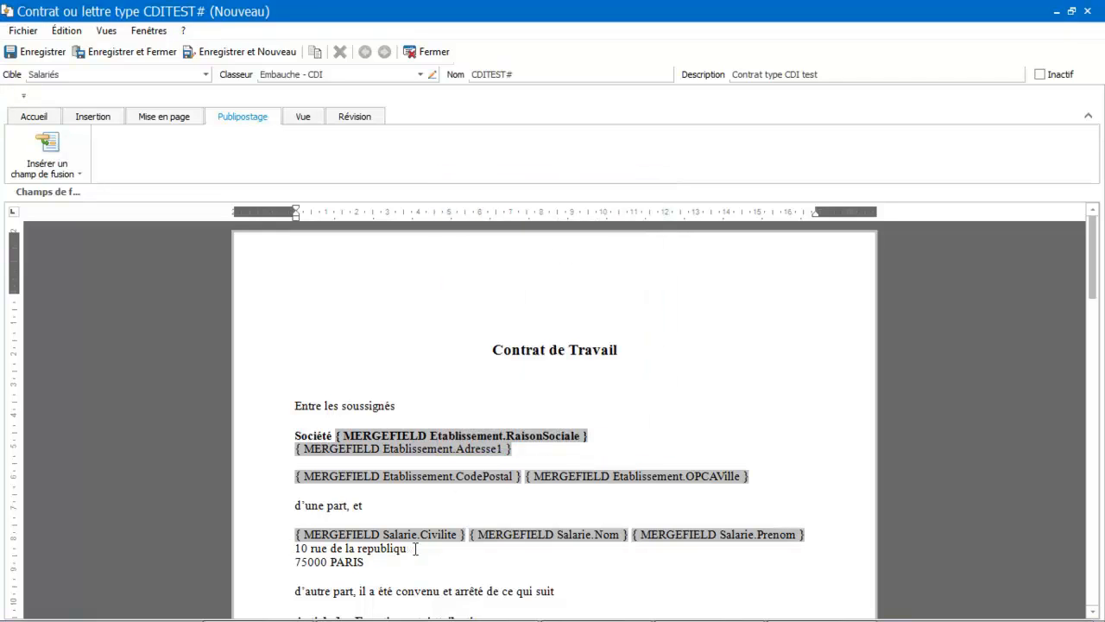
- Replace the employee's street address line with the Salarie.Adresse1 merge field
key(BackSpace)
key(BackSpace)
key(BackSpace)
key(BackSpace)
key(BackSpace)
key(BackSpace)
key(BackSpace)
key(BackSpace)
key(BackSpace)
key(BackSpace)
key(BackSpace)
key(BackSpace)
key(BackSpace)
key(BackSpace)
key(BackSpace)
key(BackSpace)
key(BackSpace)
key(BackSpace)
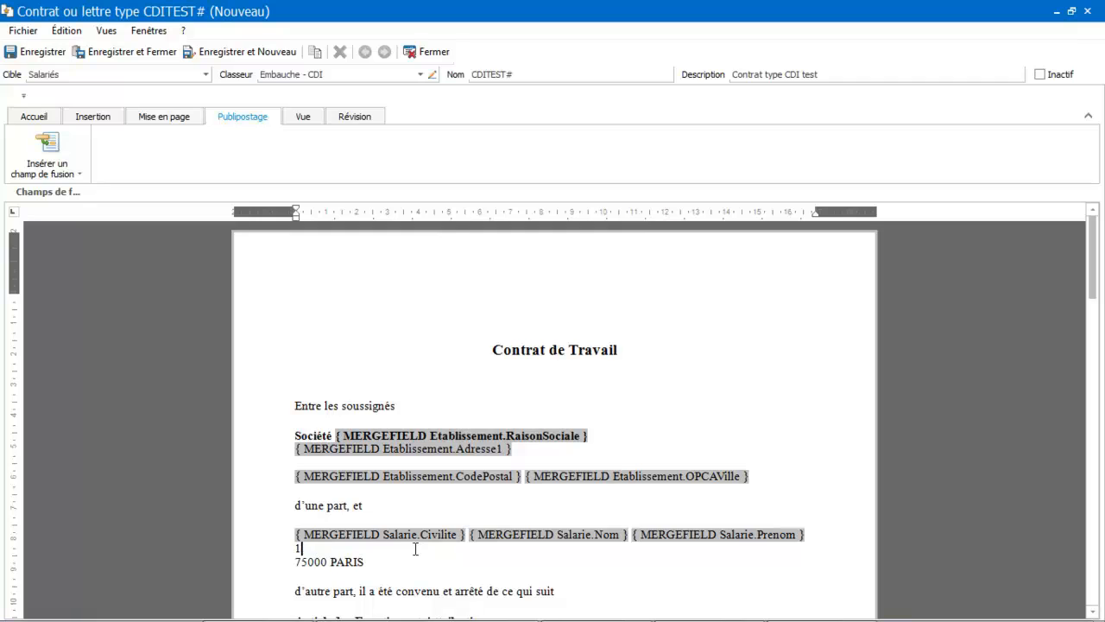
key(BackSpace)
click(53, 162)
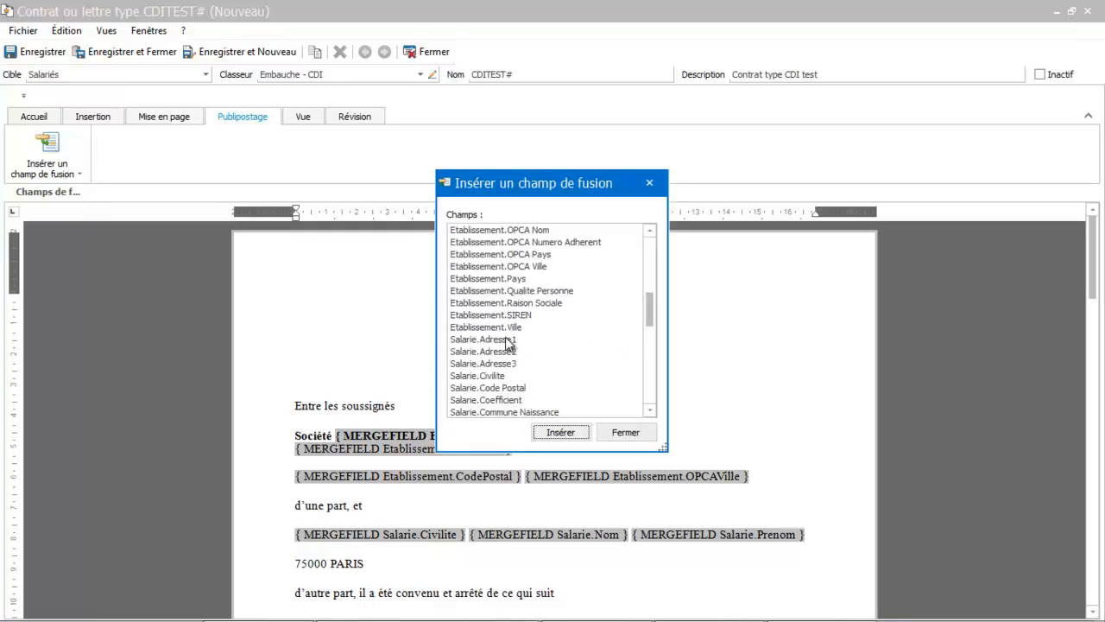
double_click(506, 339)
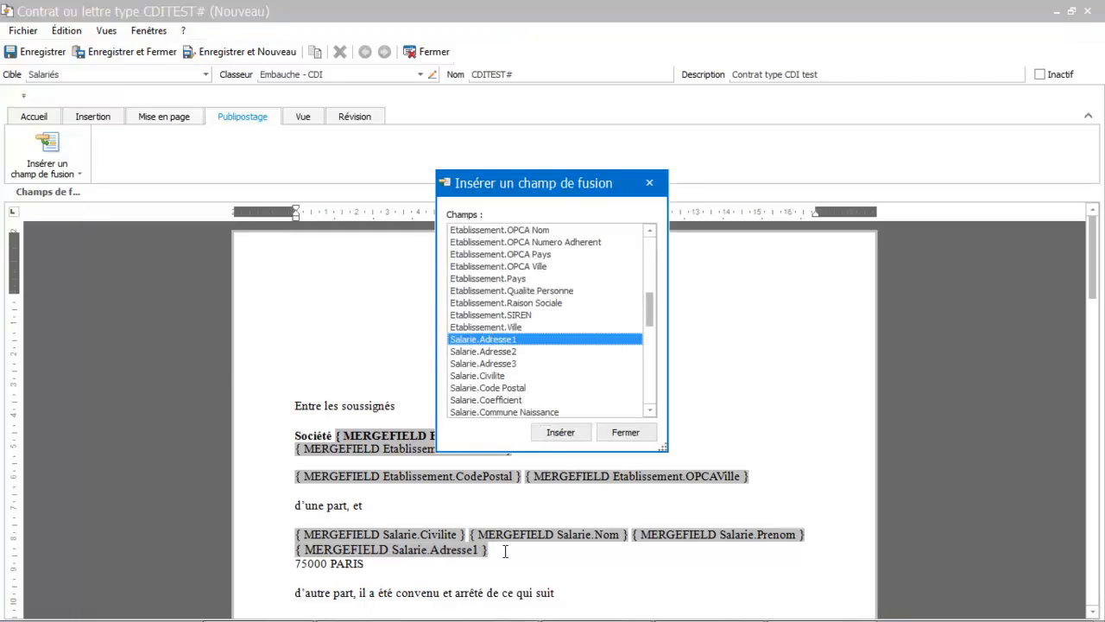
click(505, 551)
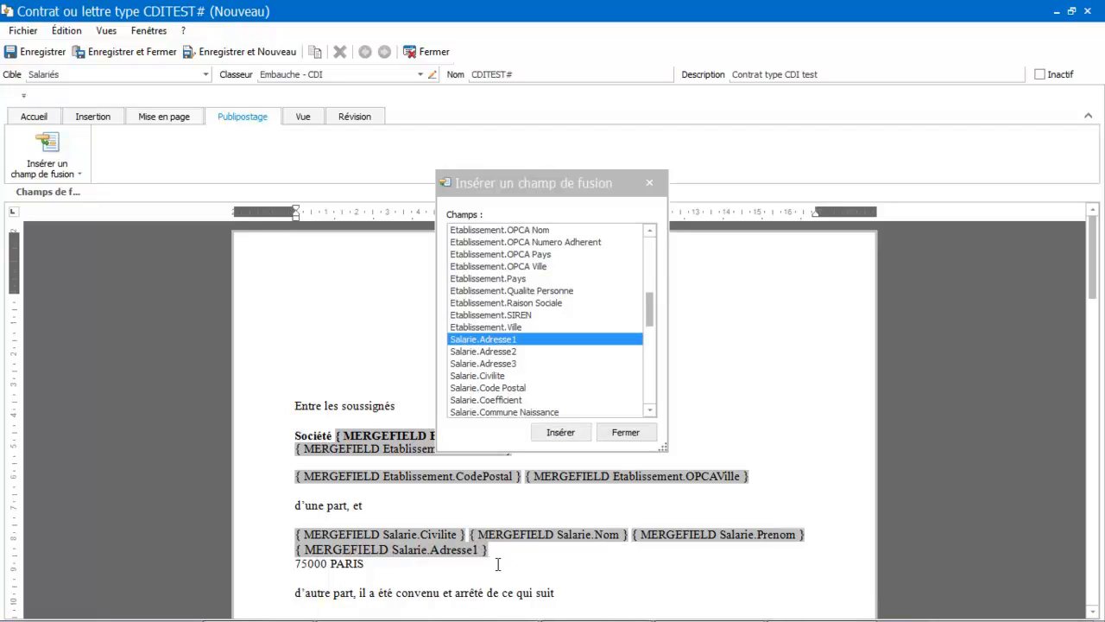
- Add a line after the address and replace the employee's postal code with the Salarie.Code Postal merge field
key(Return)
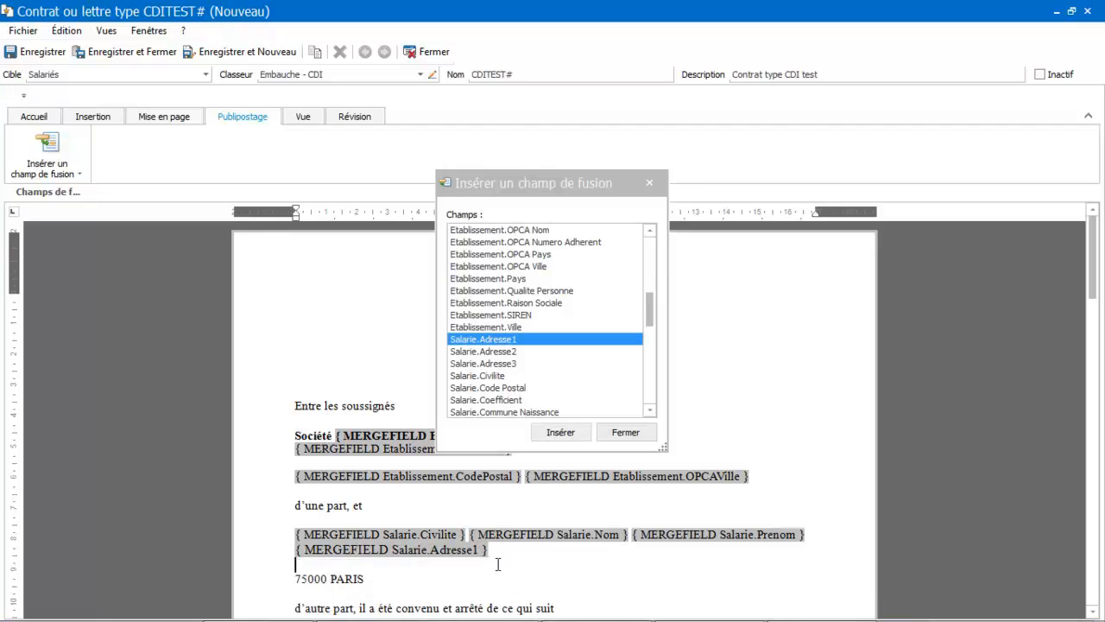
click(328, 578)
key(BackSpace)
key(BackSpace)
key(BackSpace)
key(BackSpace)
key(BackSpace)
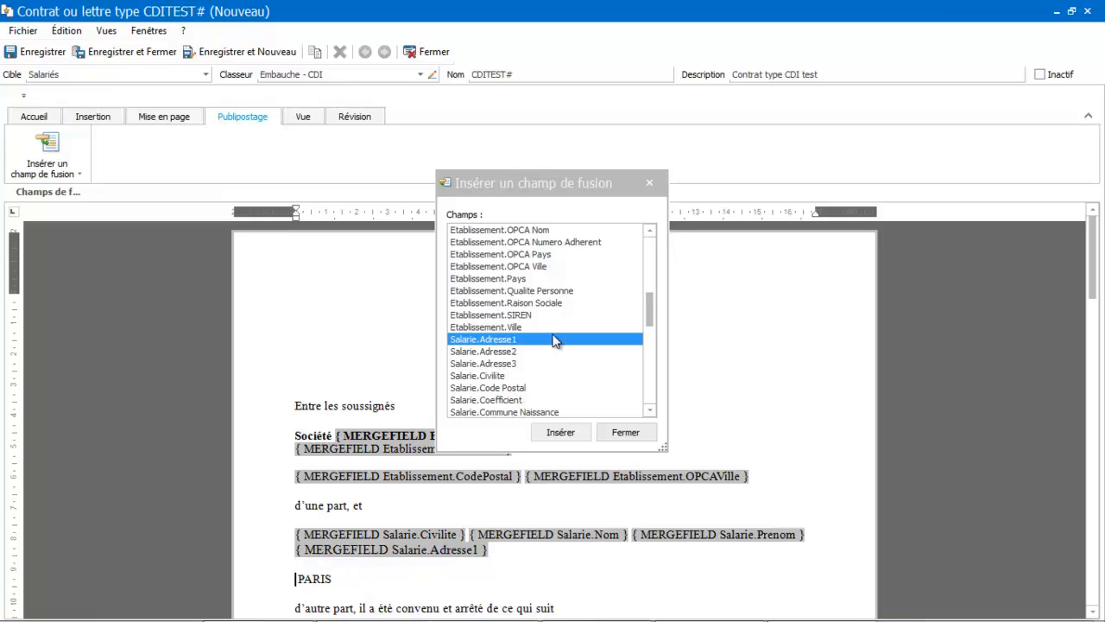
click(508, 390)
double_click(507, 393)
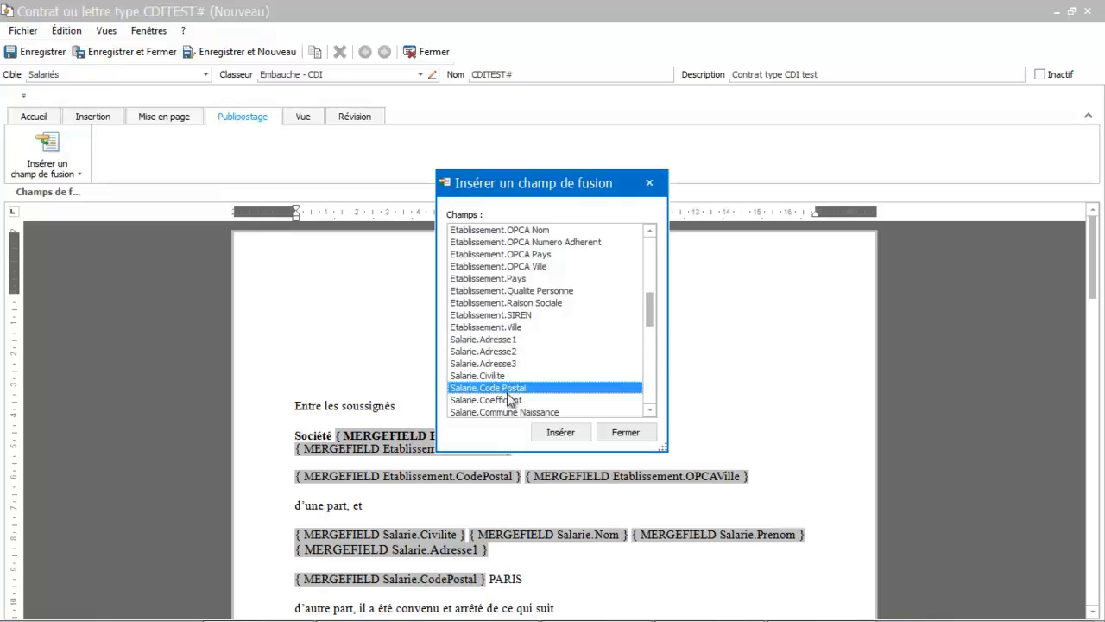
click(526, 578)
- Replace the employee's city with the Salarie.Ville merge field after the postal code field
key(BackSpace)
key(BackSpace)
key(BackSpace)
key(BackSpace)
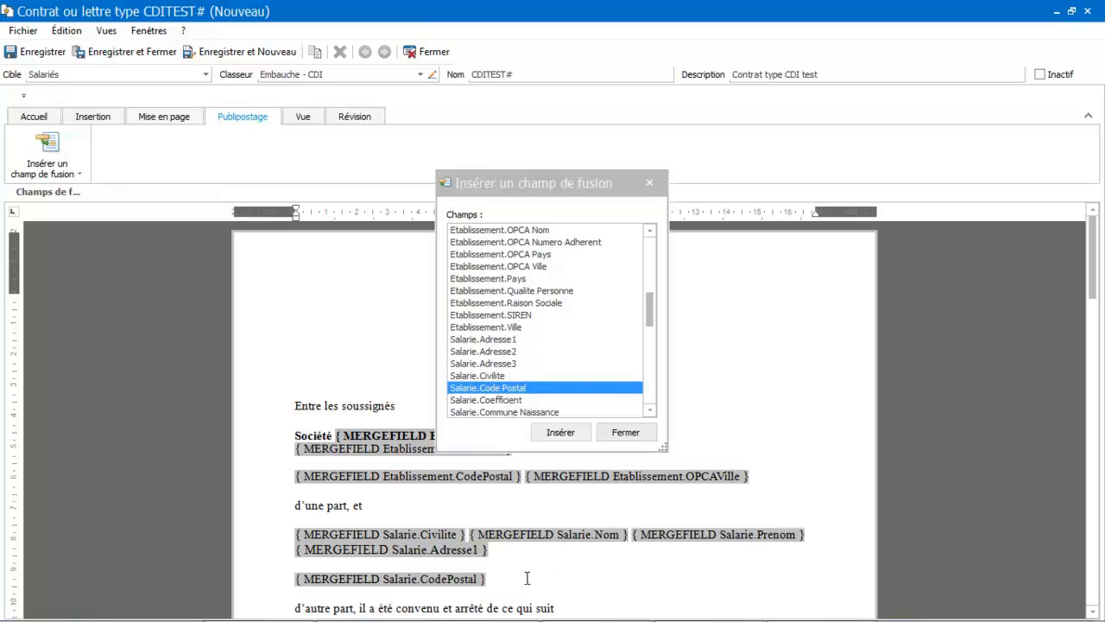
drag(651, 311, 652, 339)
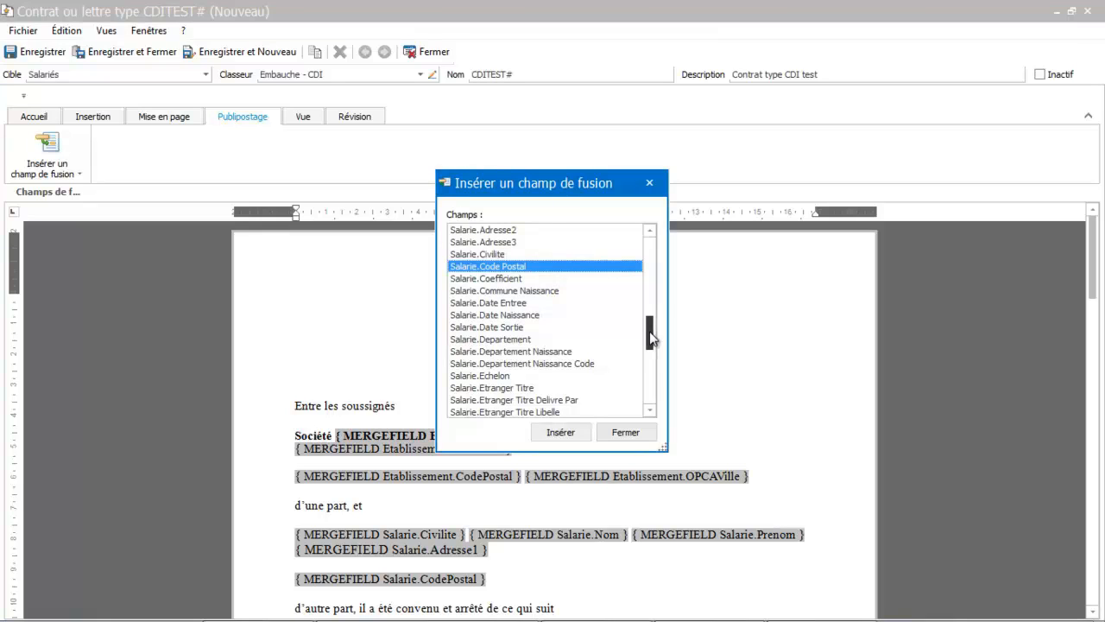
drag(652, 339, 652, 395)
double_click(485, 402)
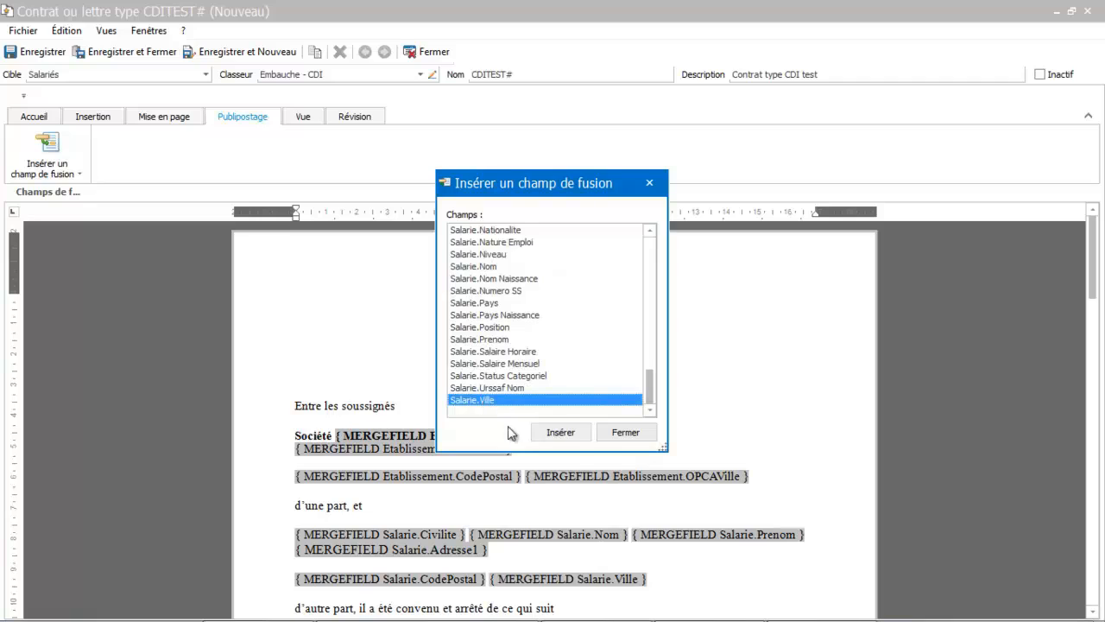
- Close the merge field dialog, then save and close the CDITEST# contract model
click(628, 432)
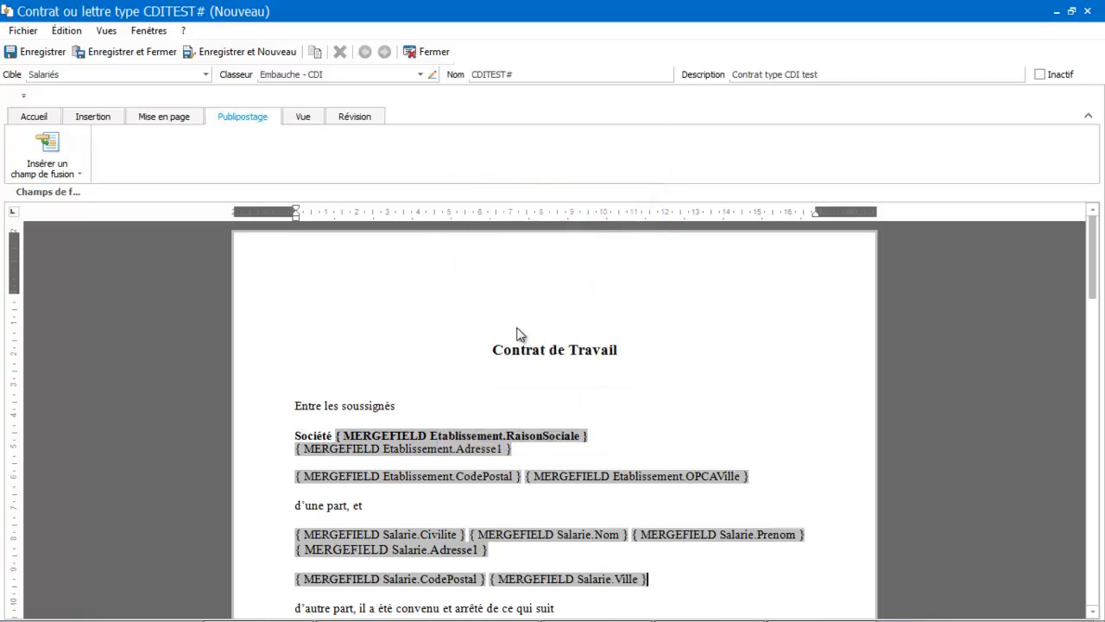
click(134, 54)
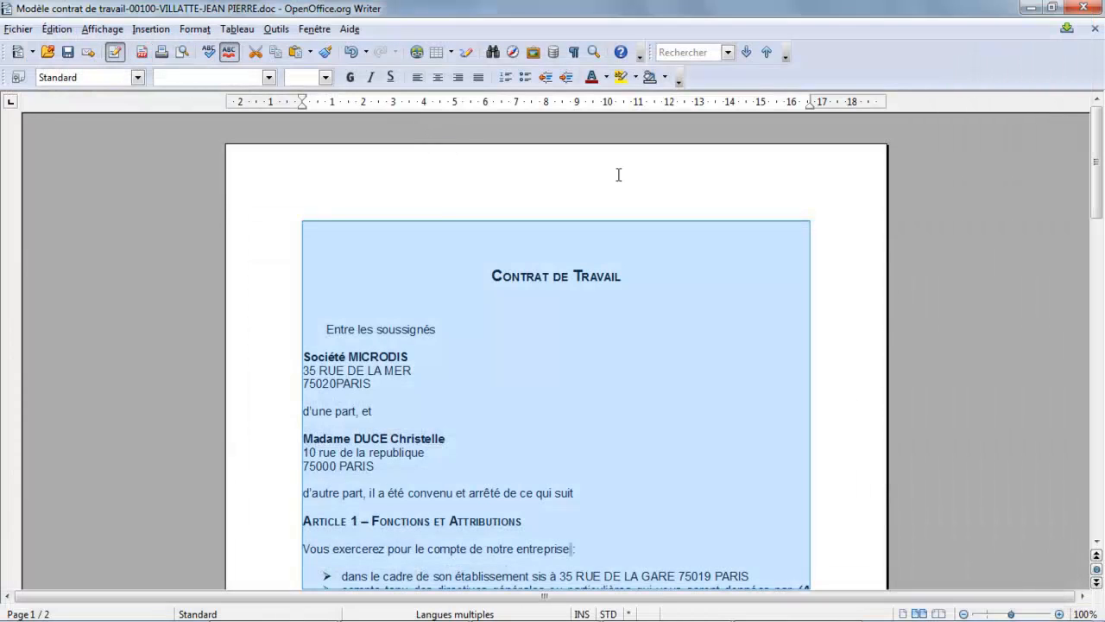
- Switch back to EBP Paye, open the CONTRATCDI# contract model and review its merge fields before closing it
mouse_move(637, 619)
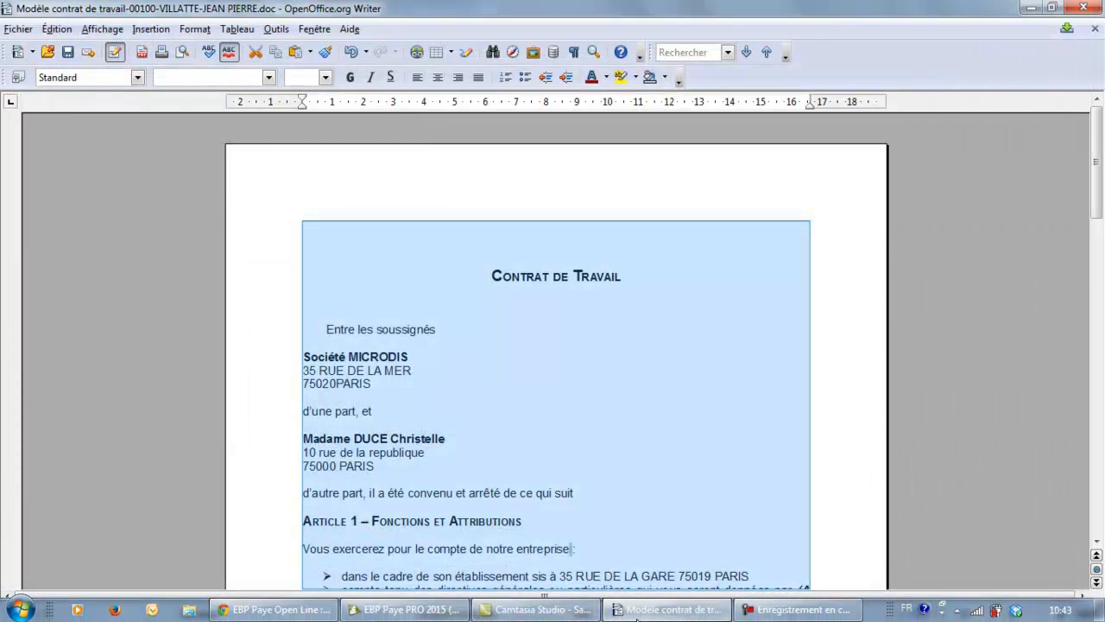
click(404, 609)
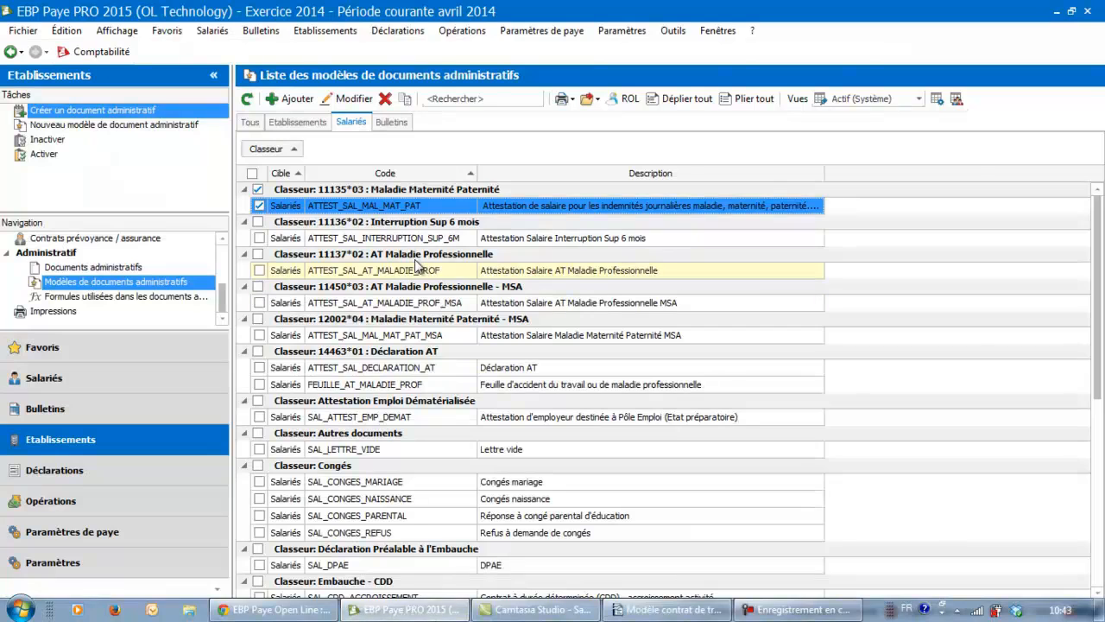
drag(1099, 268, 1096, 428)
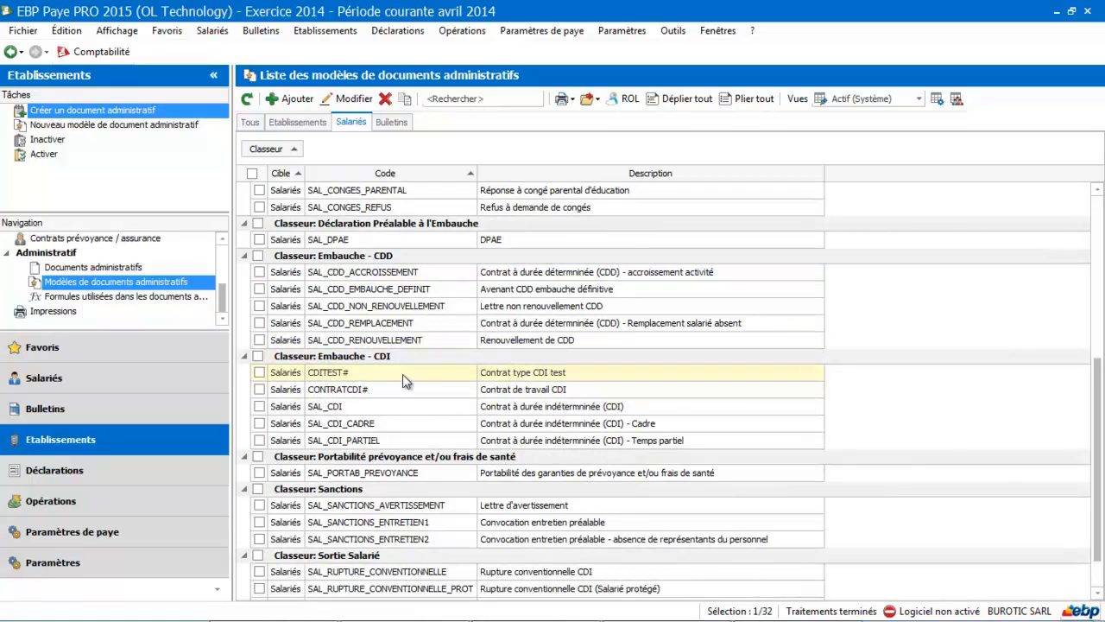
click(386, 392)
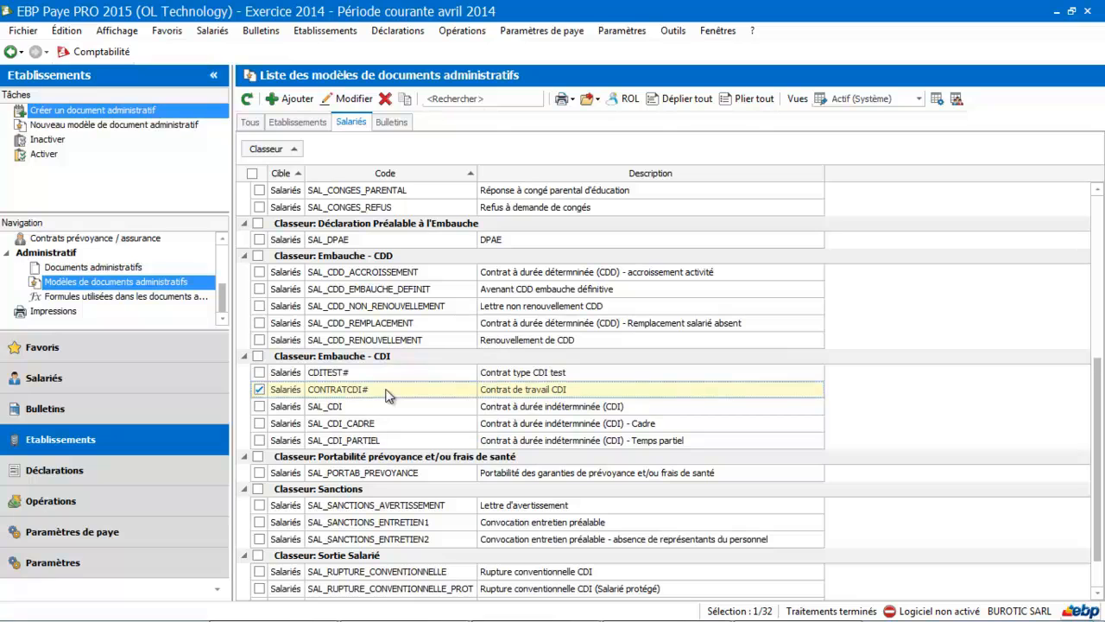
double_click(386, 390)
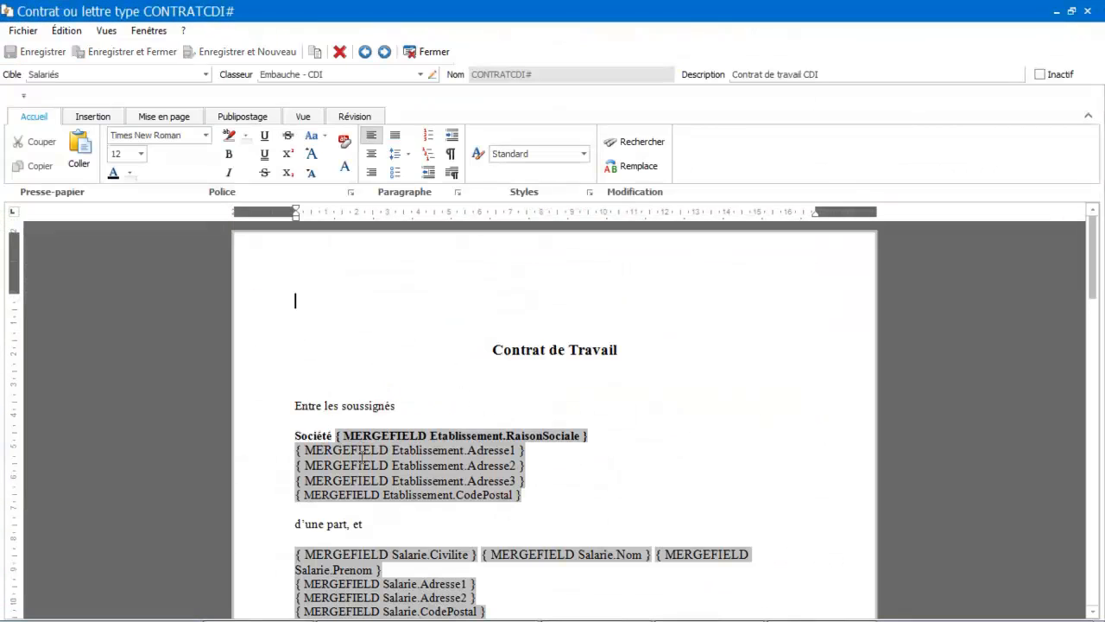
drag(1095, 251, 1094, 319)
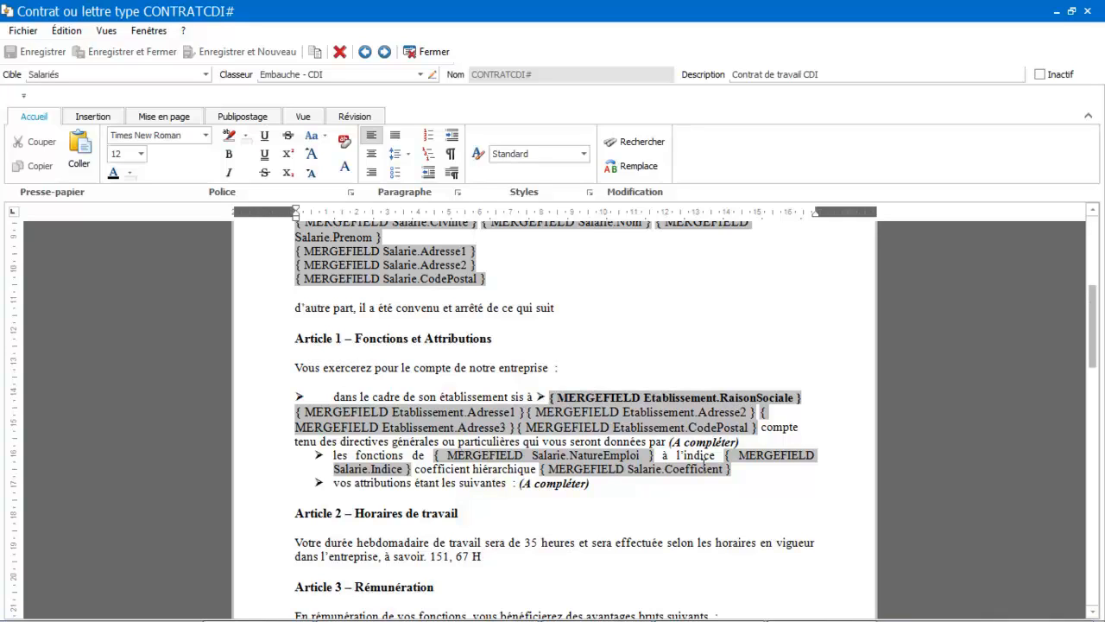
drag(1094, 330, 1094, 368)
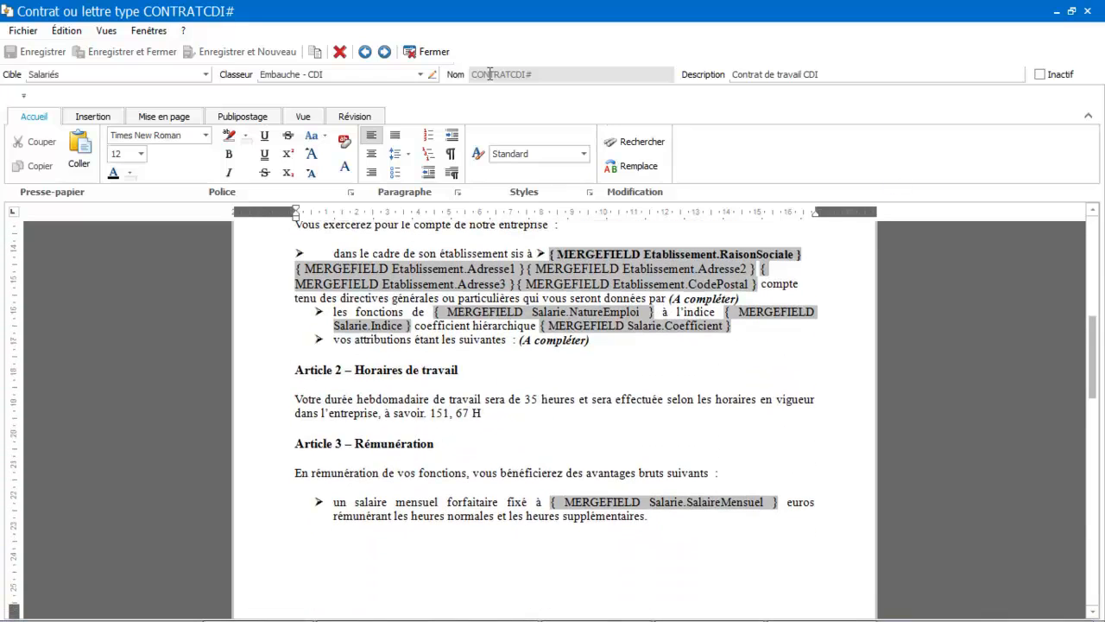
click(425, 52)
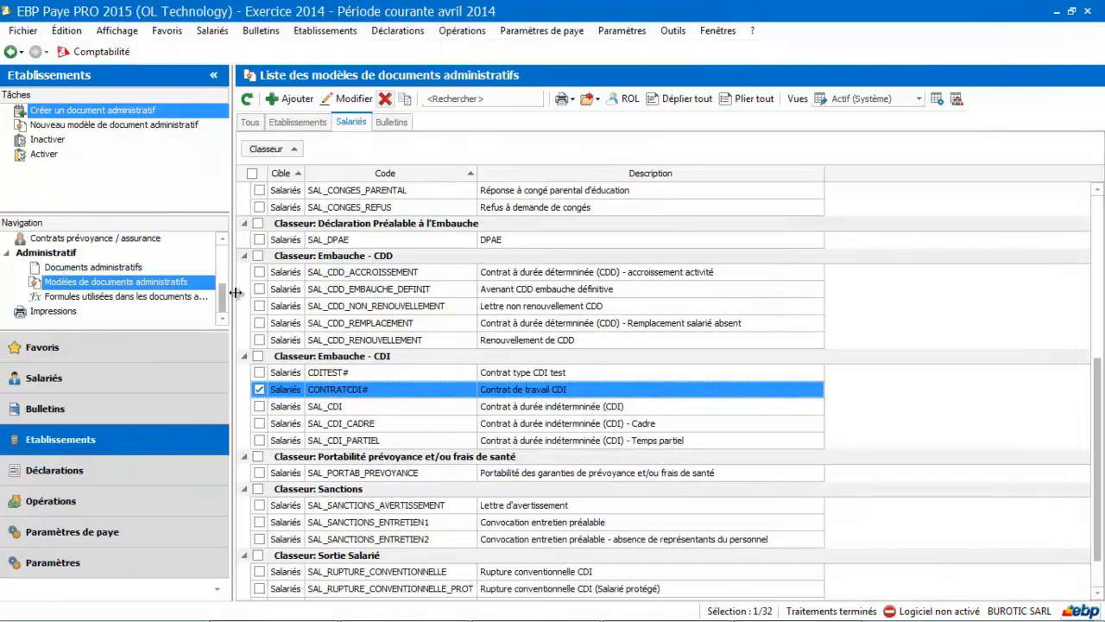
- Open the record of the present employee among all employees and start creating an administrative document from it
click(151, 388)
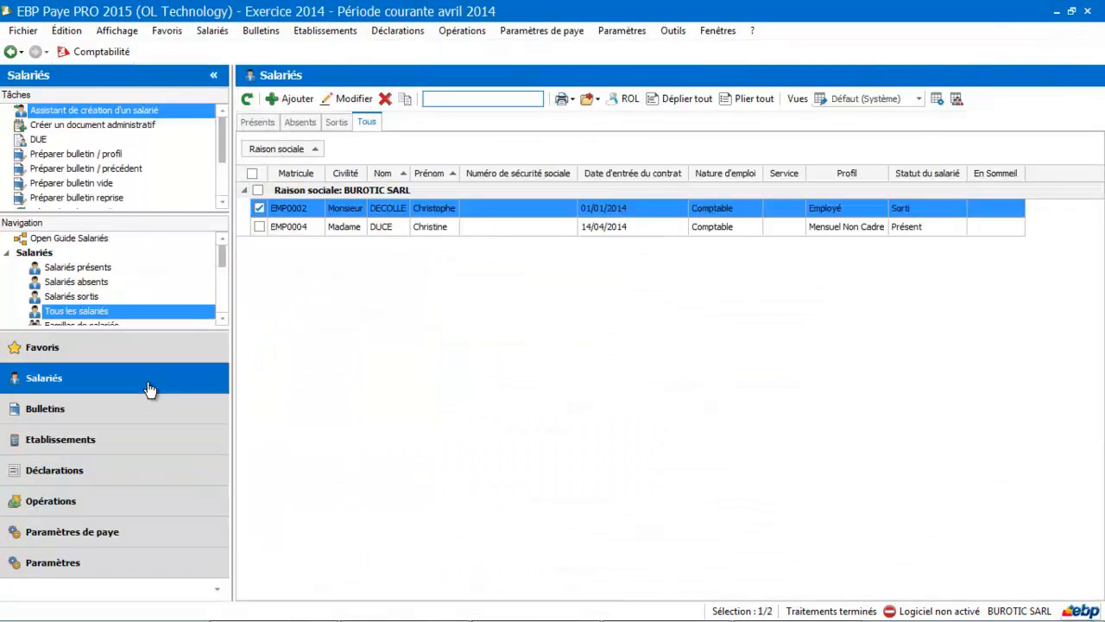
click(324, 231)
double_click(323, 233)
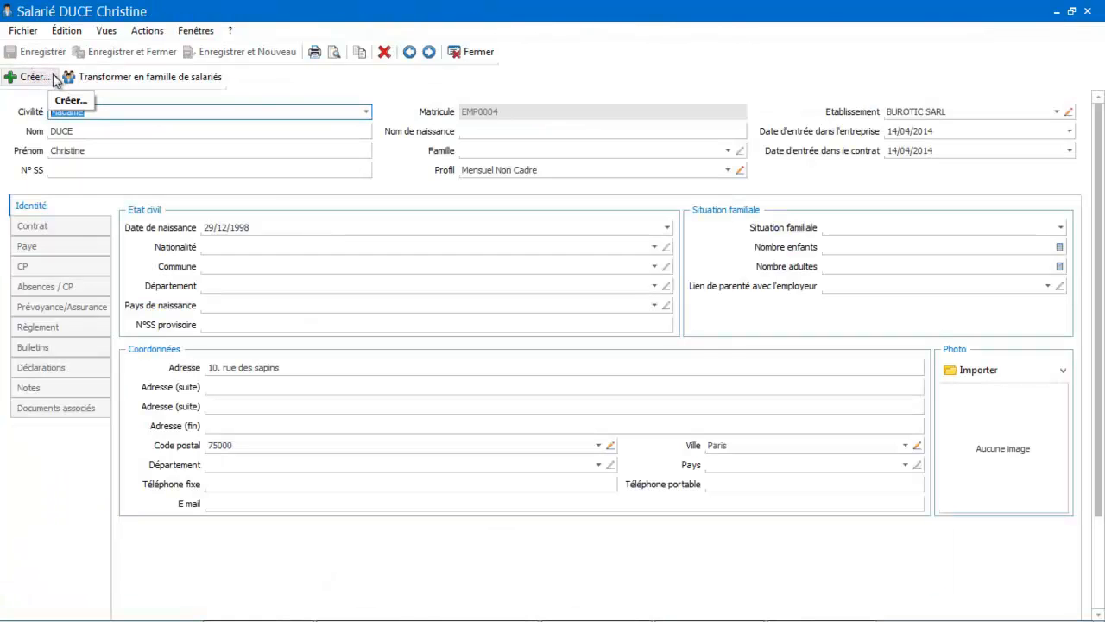
click(32, 77)
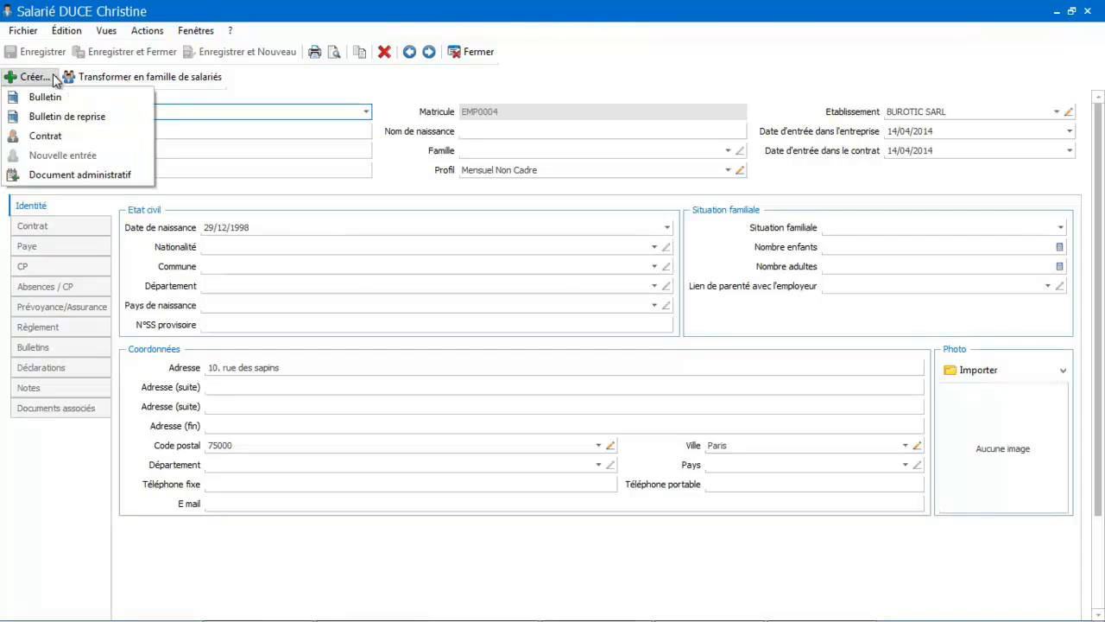
click(57, 176)
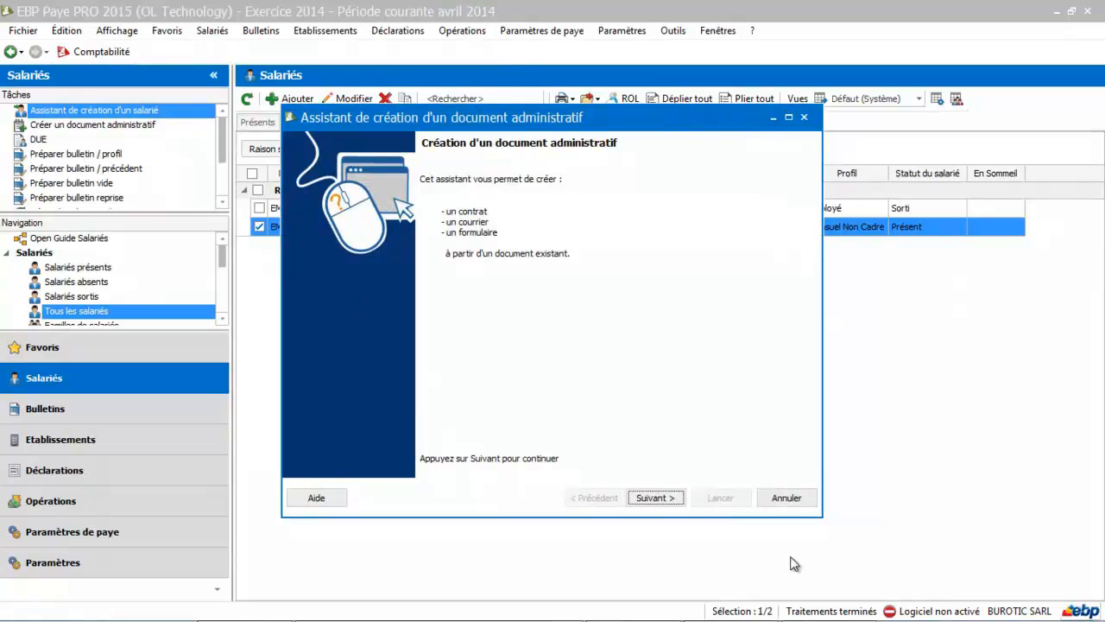
- Advance the document creation wizard and choose the CONTRATCDI# model from the Embauche - CDI binder
click(655, 497)
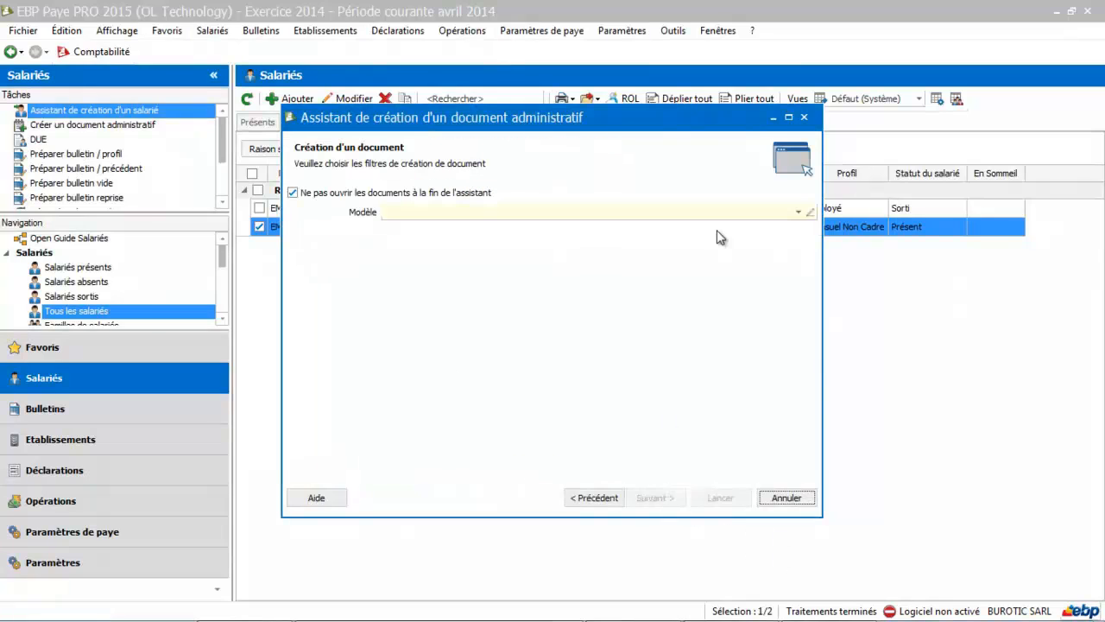
click(797, 213)
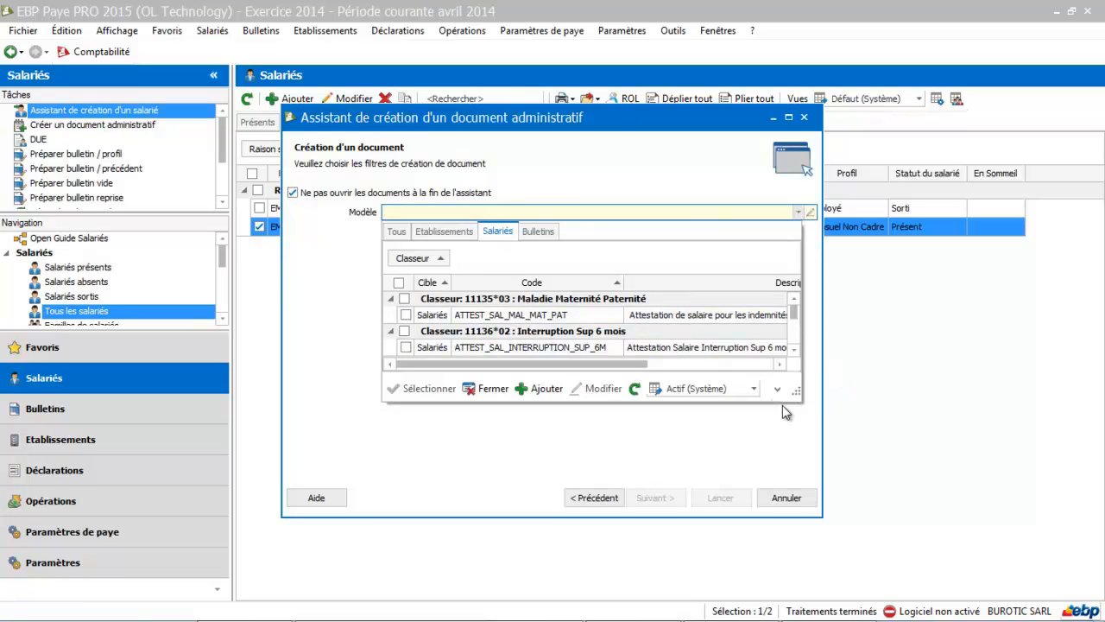
drag(792, 395, 860, 509)
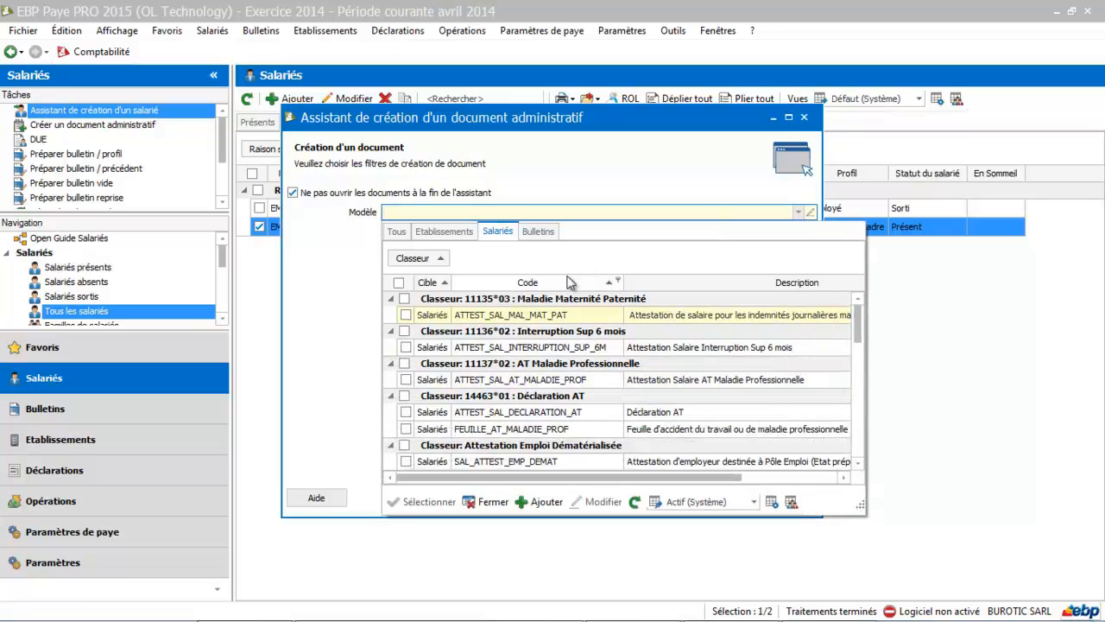
click(857, 465)
scroll(857, 466, down, 4)
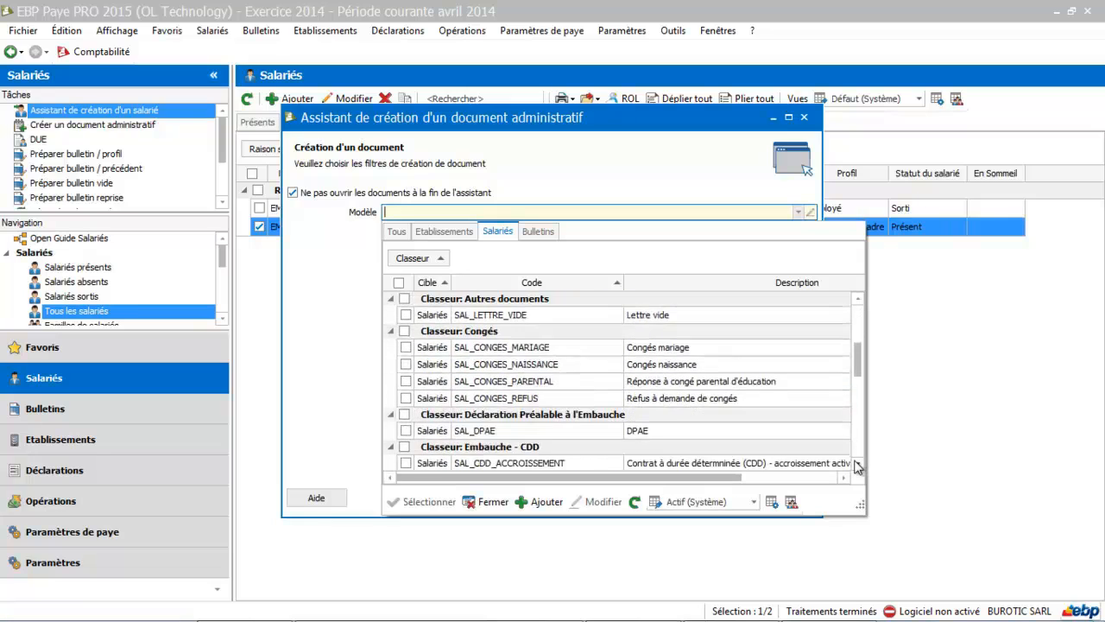
scroll(857, 466, down, 4)
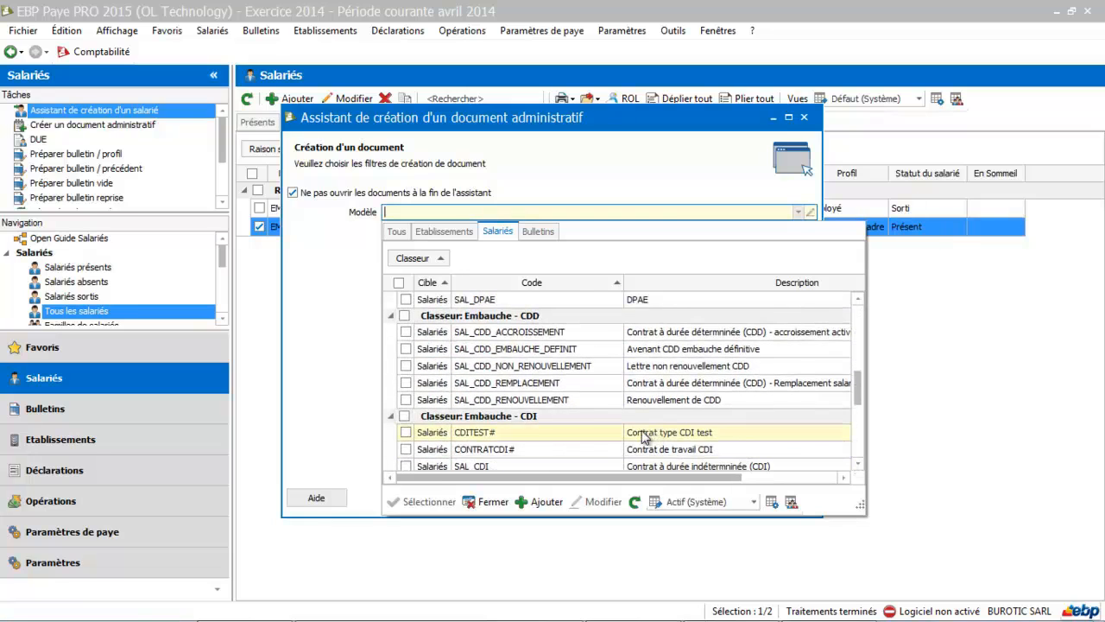
click(515, 449)
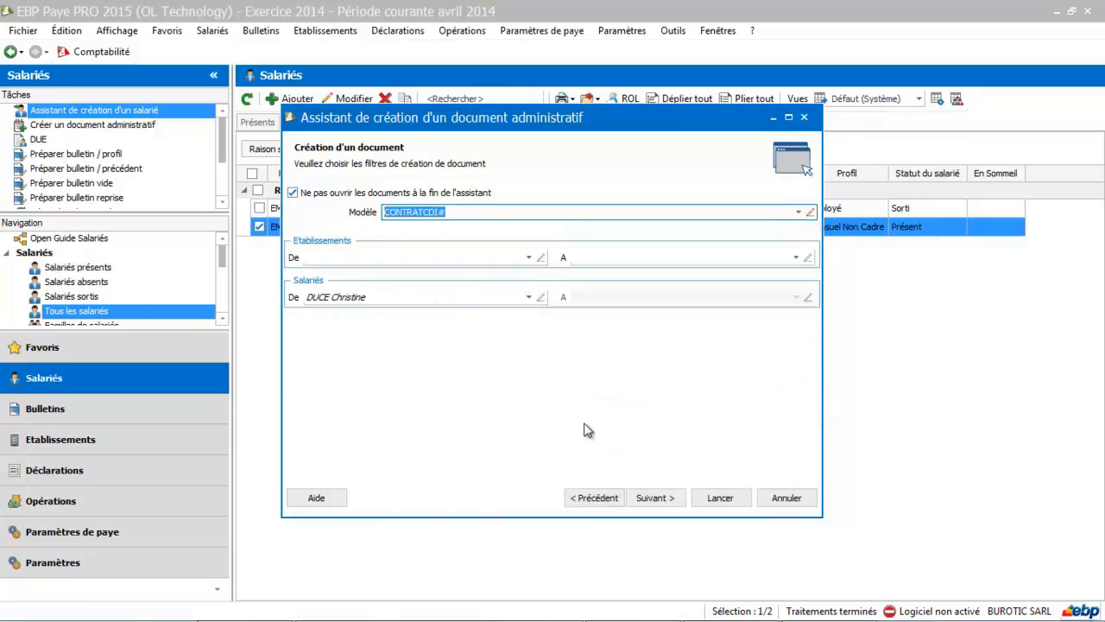
- Launch the document generation, then close the wizard and the employee record
click(648, 498)
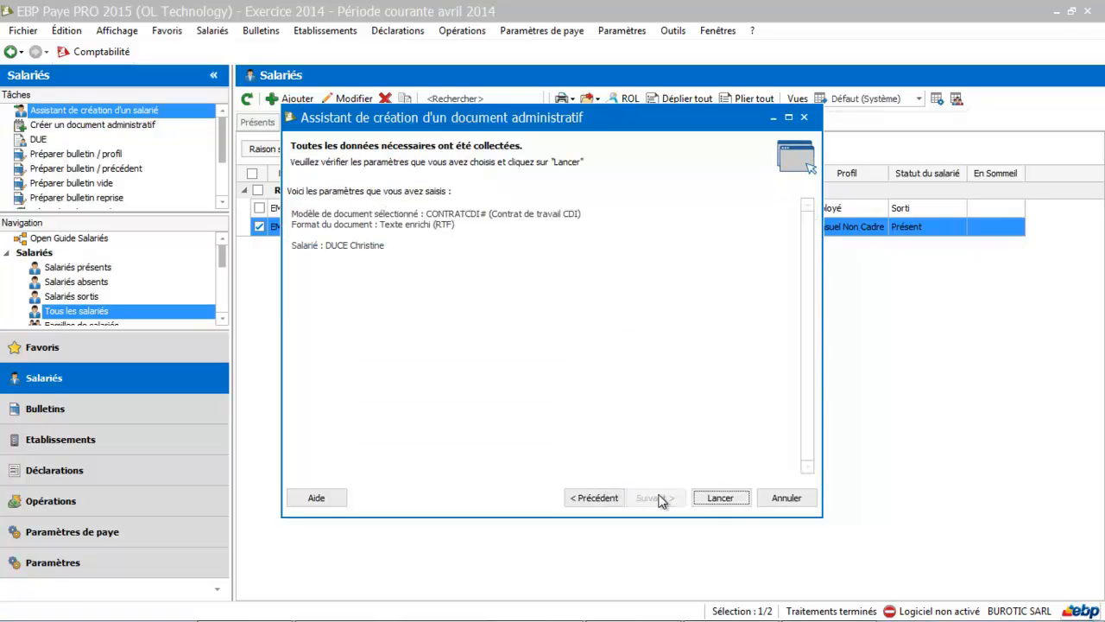
click(743, 501)
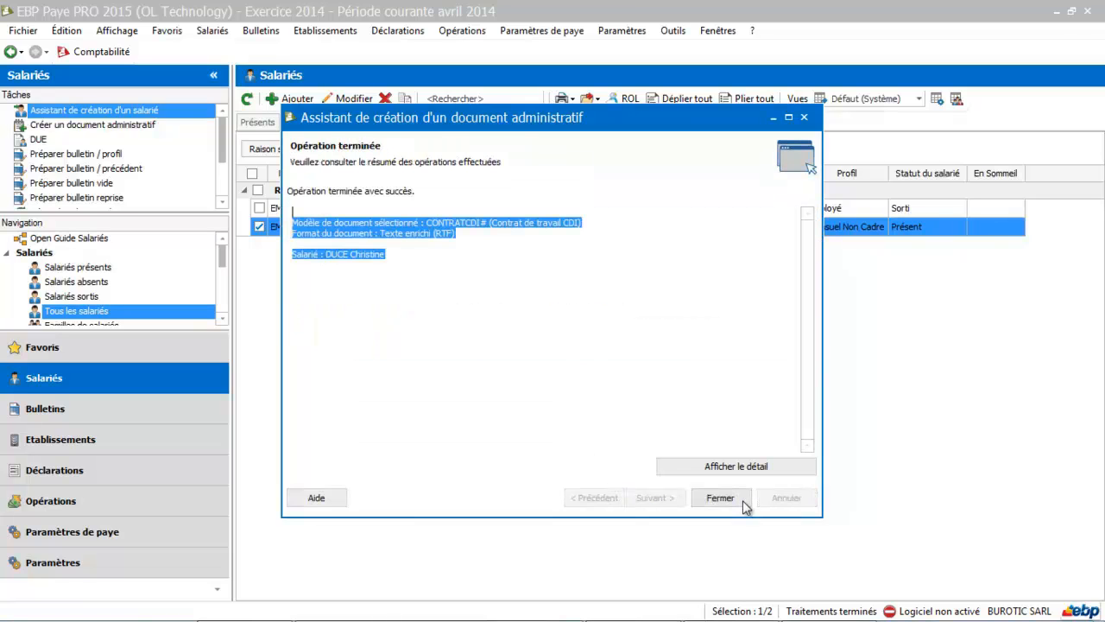
click(743, 504)
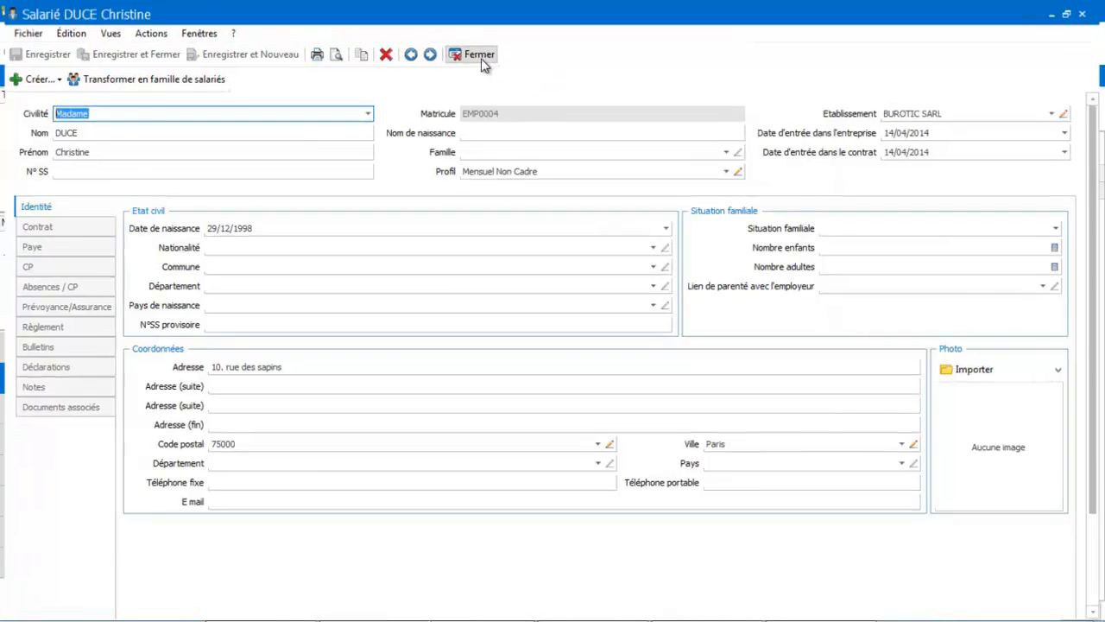
click(480, 53)
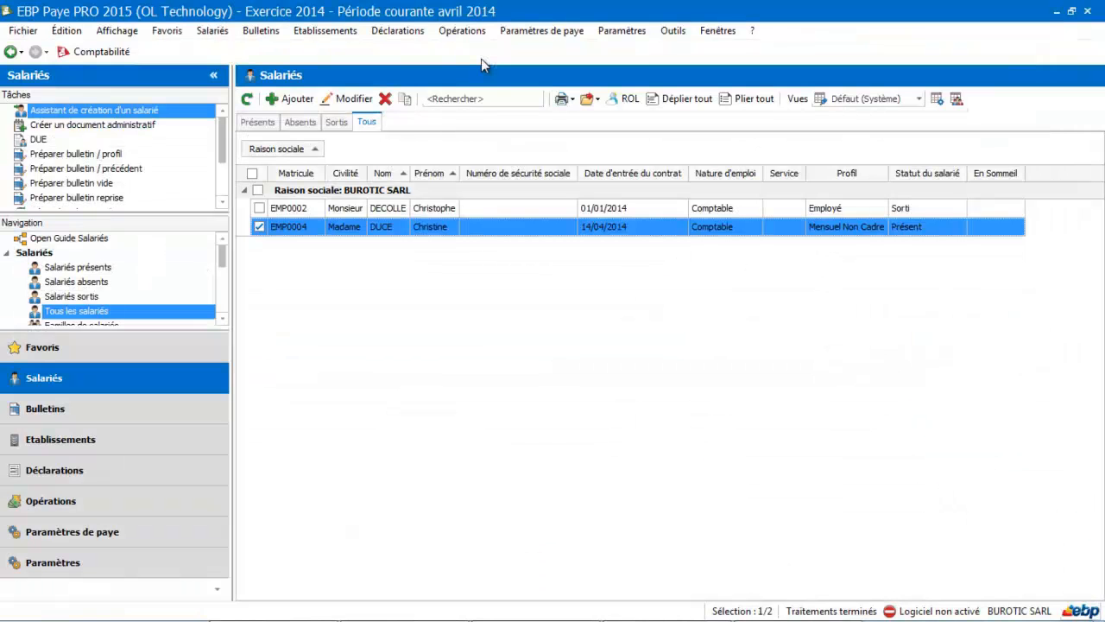
- Open the newly generated CDI contract among the employees' administrative documents and review its merged content before closing it
click(89, 450)
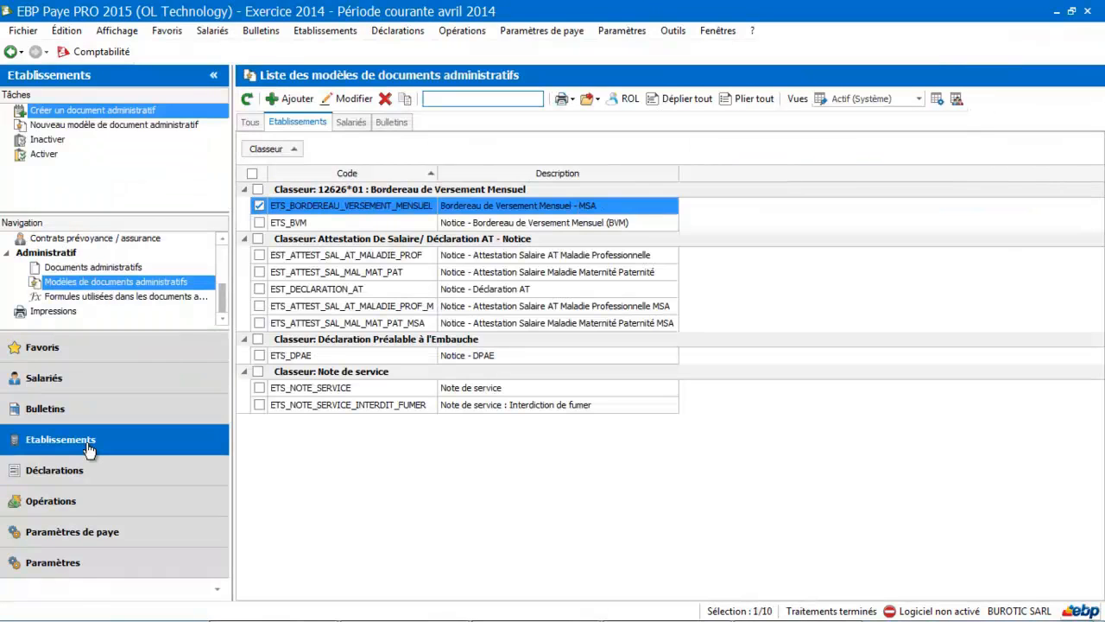
click(69, 267)
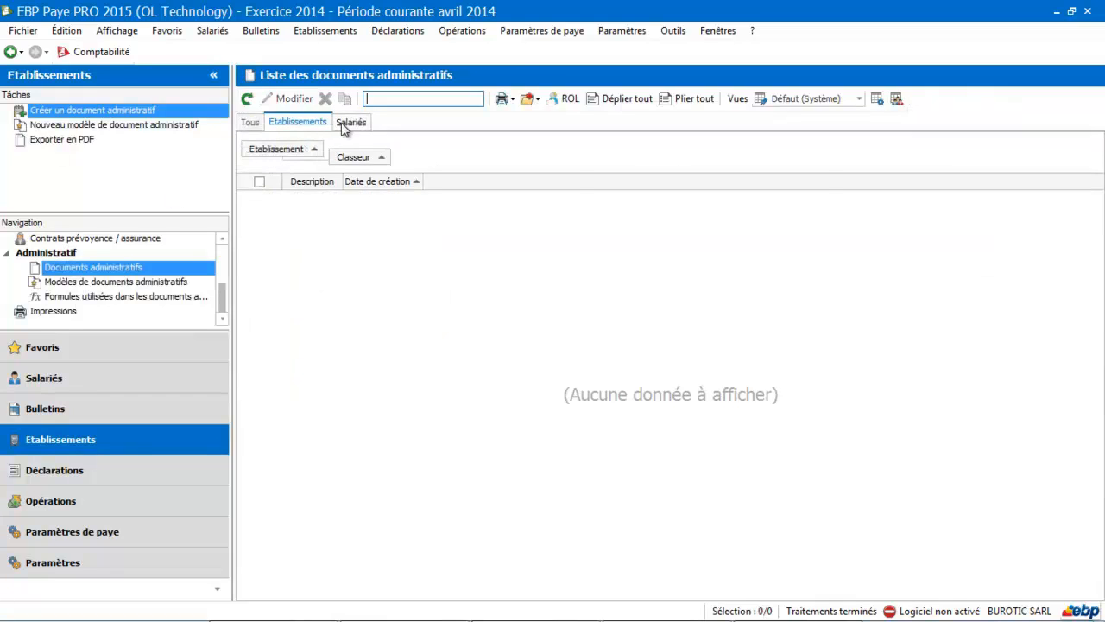
click(341, 123)
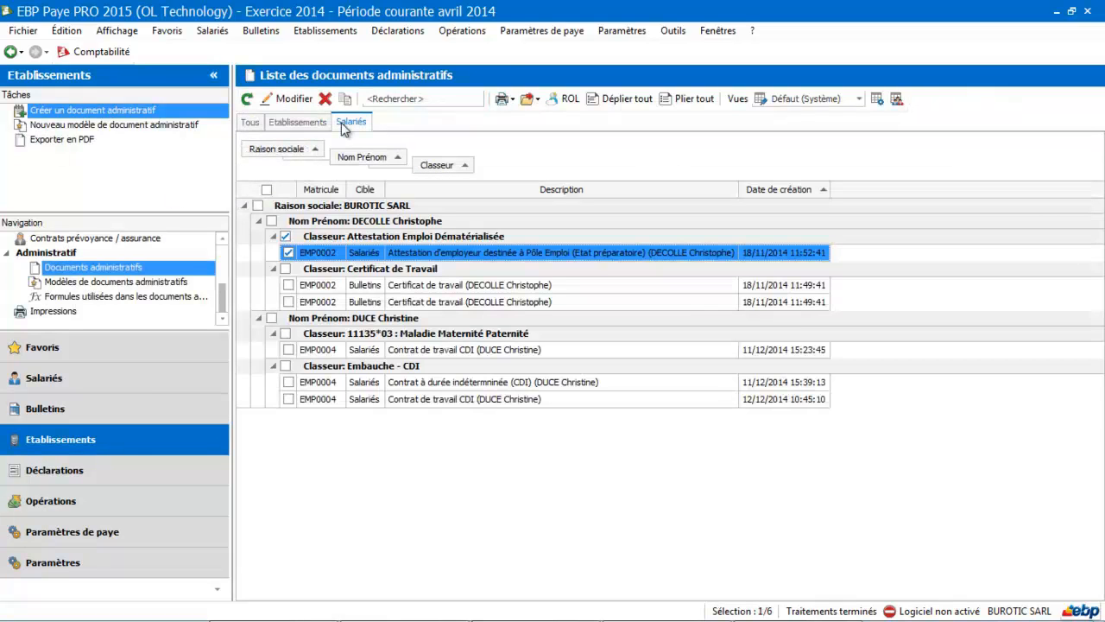
click(607, 399)
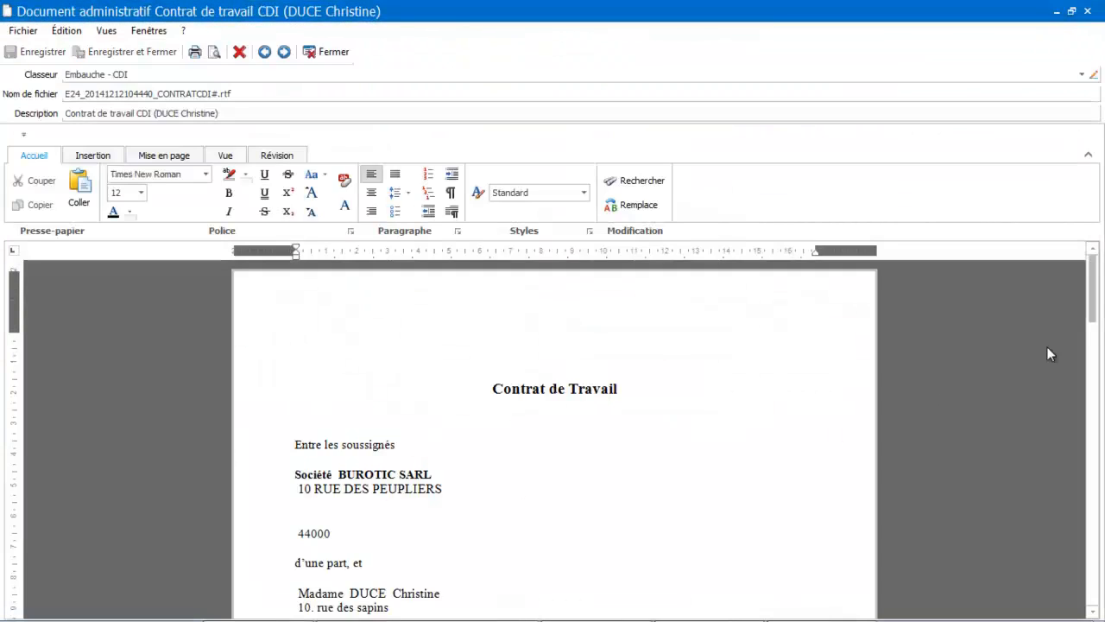
drag(1091, 294, 1103, 385)
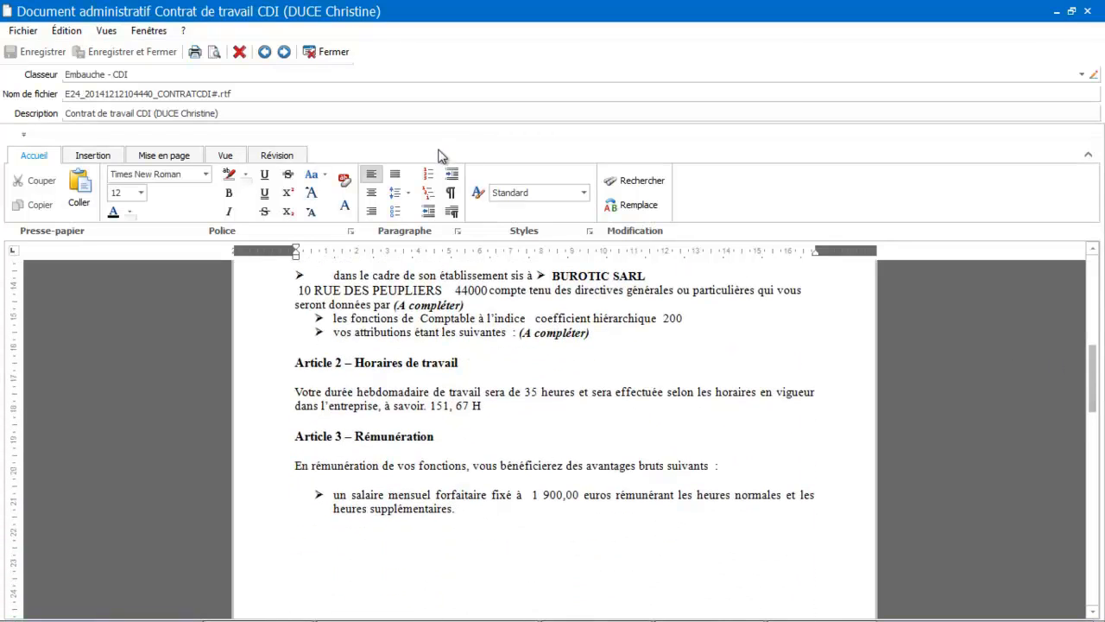
click(335, 51)
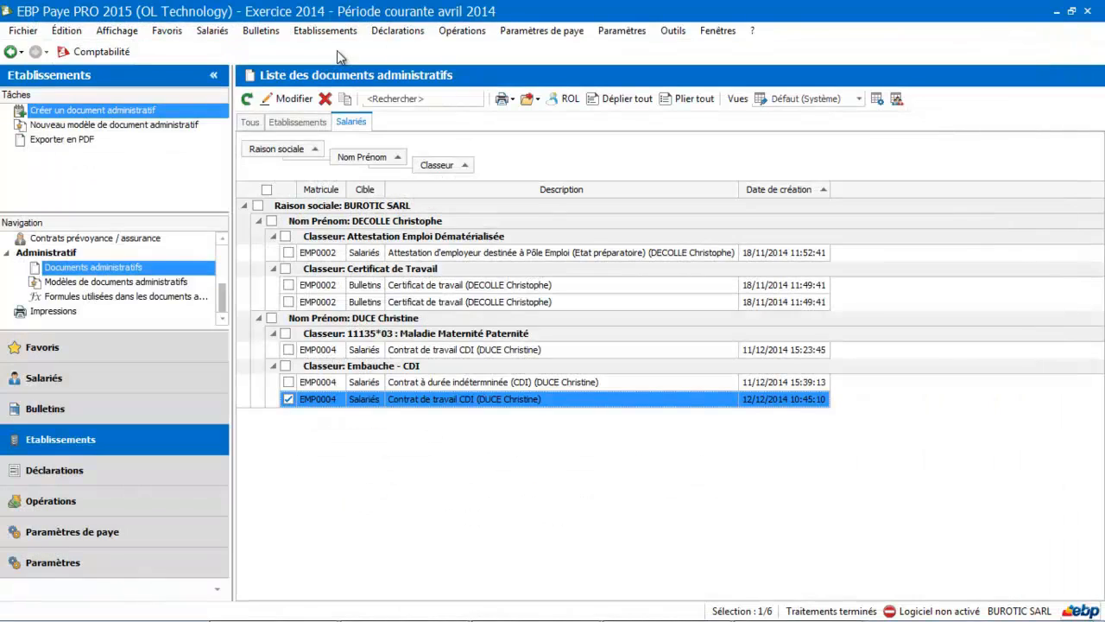